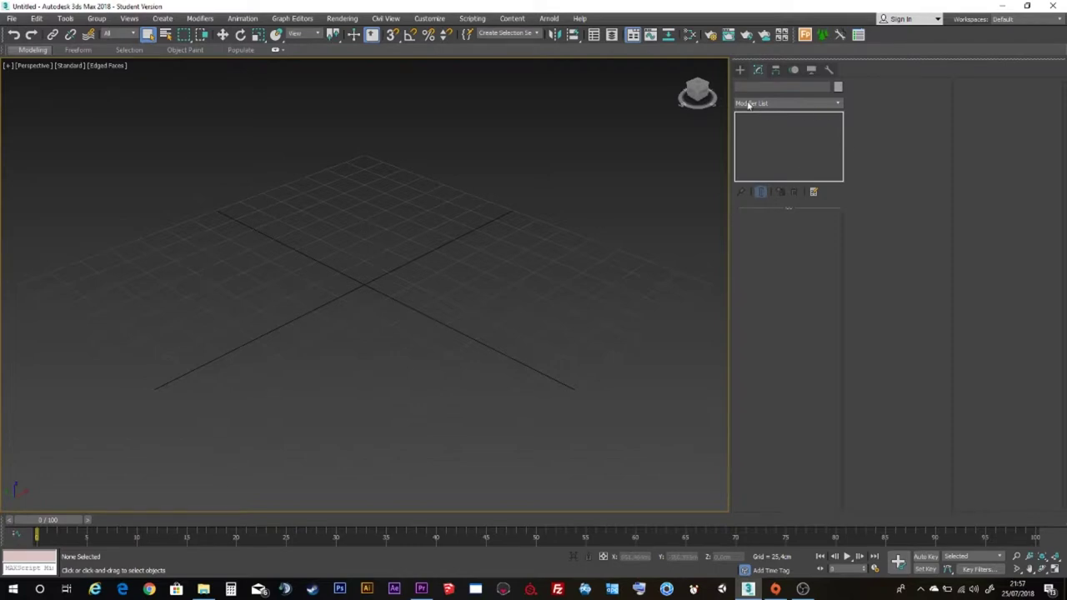
# Draw a large standard-primitive plane, Plane001, across the Perspective viewport's ground grid.
pyautogui.moveTo(730, 107); pyautogui.dragTo(836, 111)
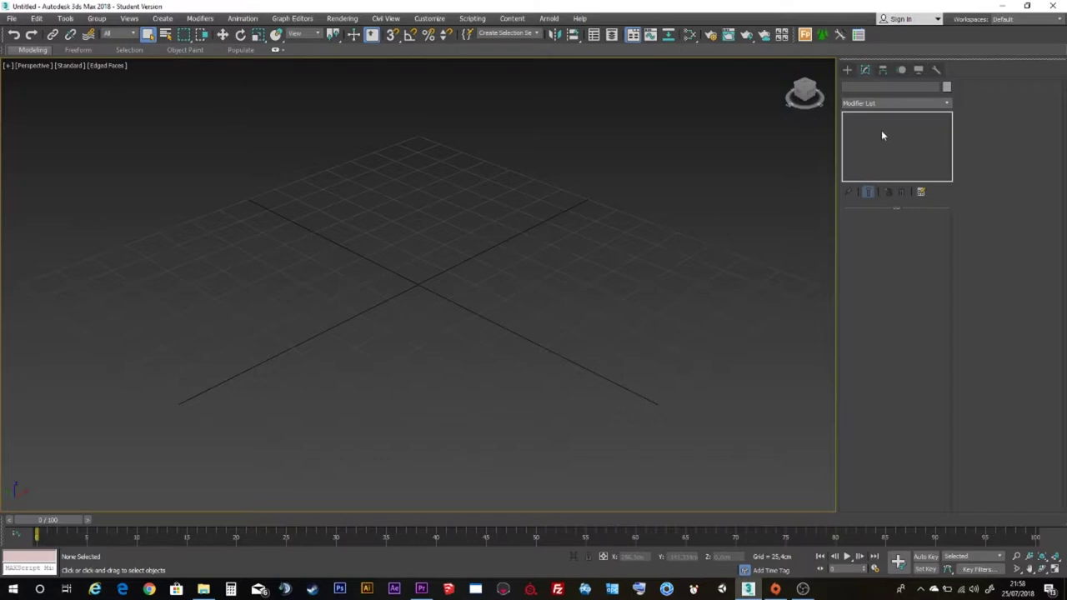
pyautogui.click(848, 70)
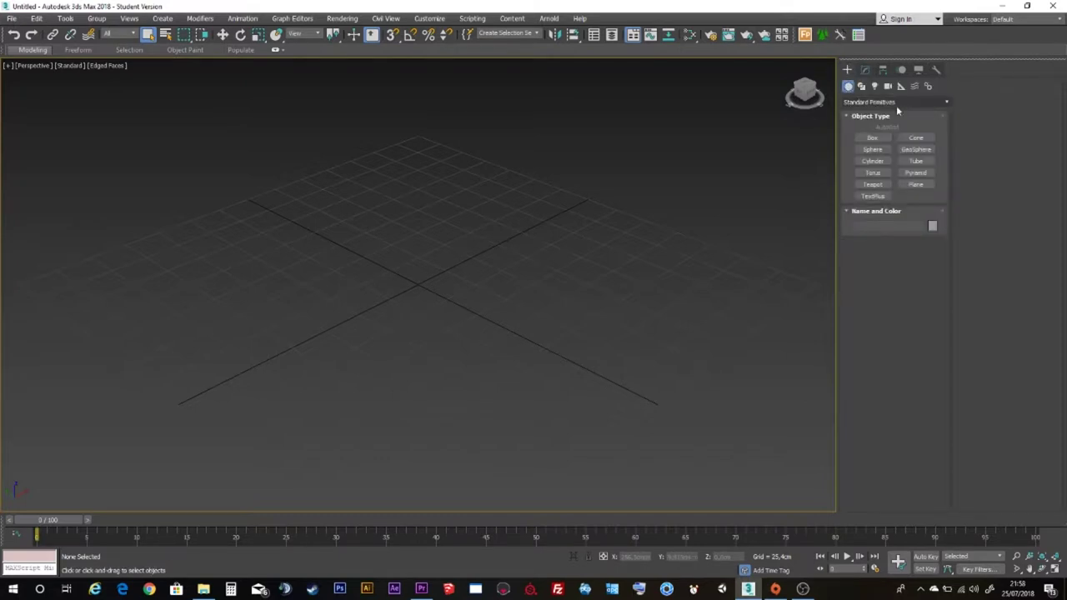
pyautogui.click(916, 184)
pyautogui.moveTo(52, 225)
pyautogui.mouseDown()
pyautogui.moveTo(259, 395)
pyautogui.moveTo(783, 243)
pyautogui.mouseUp()
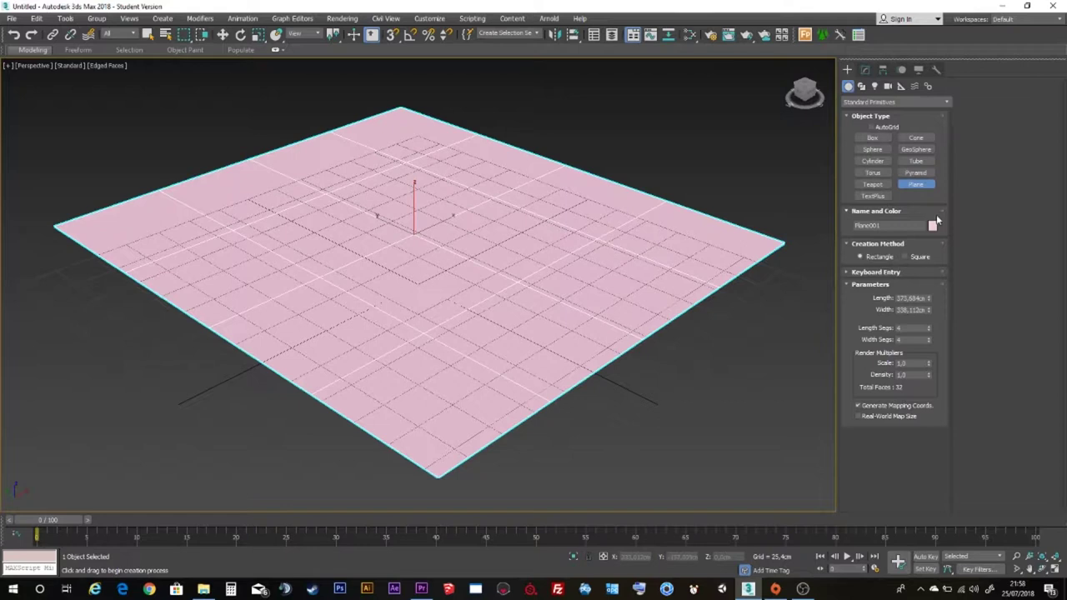
pyautogui.rightClick(832, 178)
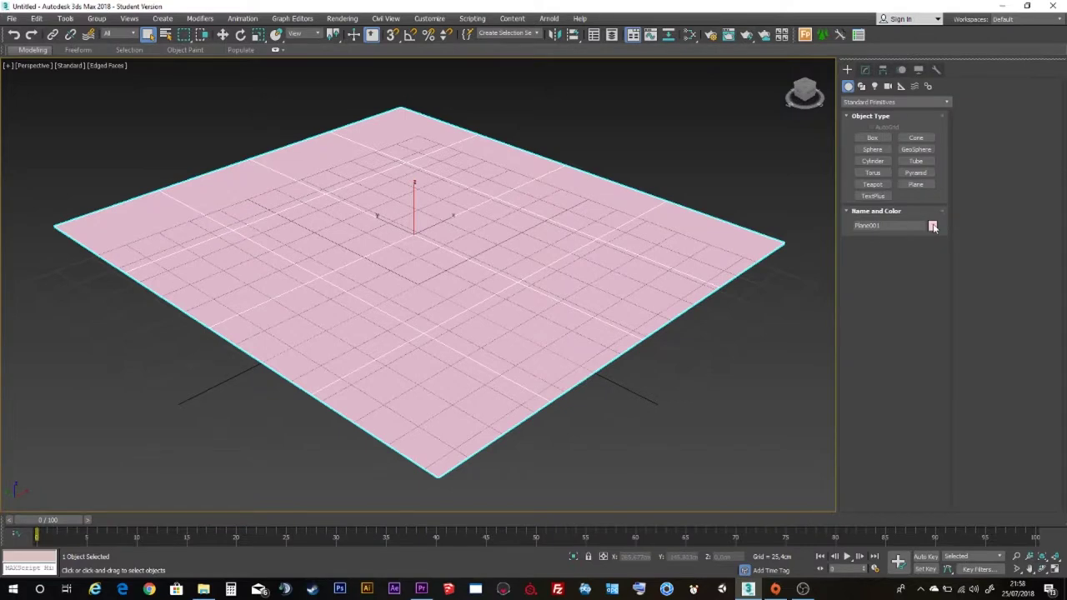
# Change the plane's object colour to purple.
pyautogui.click(932, 225)
pyautogui.click(590, 285)
pyautogui.click(587, 355)
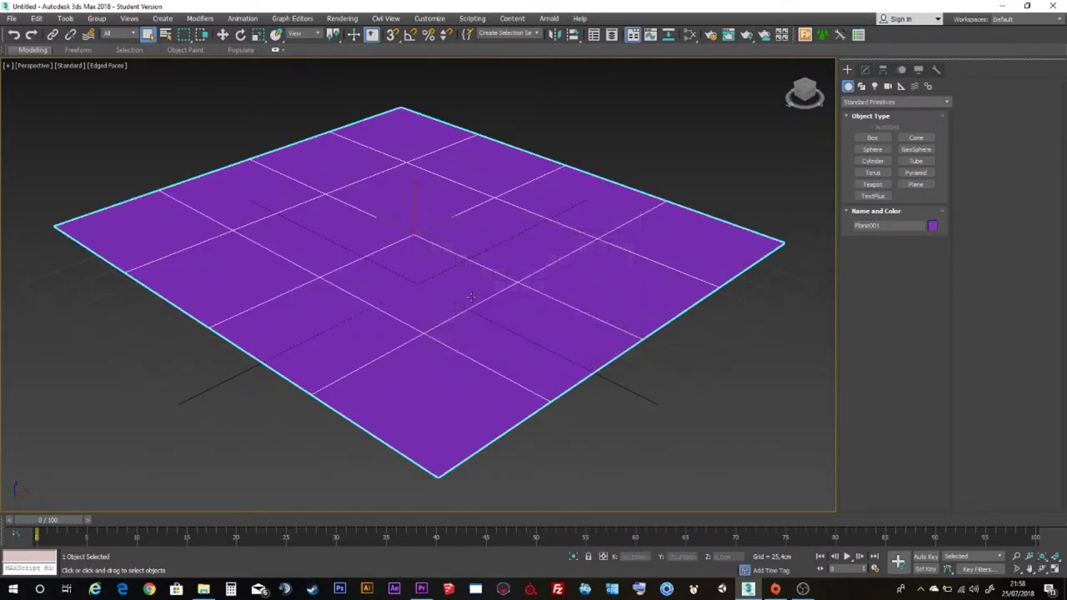
# Centre the plane at X 0 and Y 0 using the Move tool's coordinate fields.
pyautogui.click(222, 34)
pyautogui.click(635, 556)
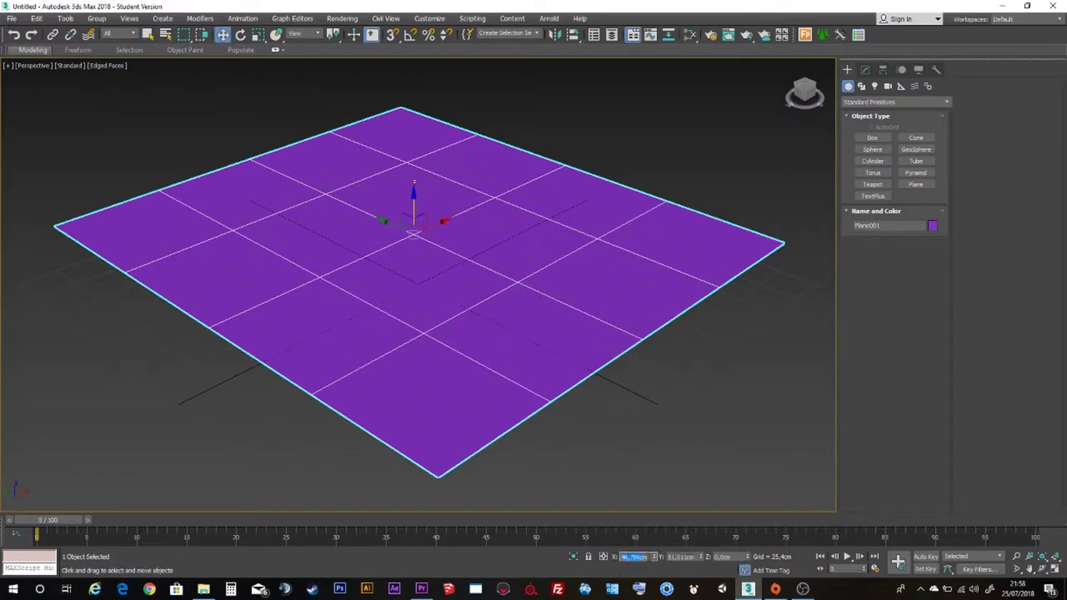
pyautogui.write('0')
pyautogui.click(691, 557)
pyautogui.write('0')
pyautogui.click(721, 554)
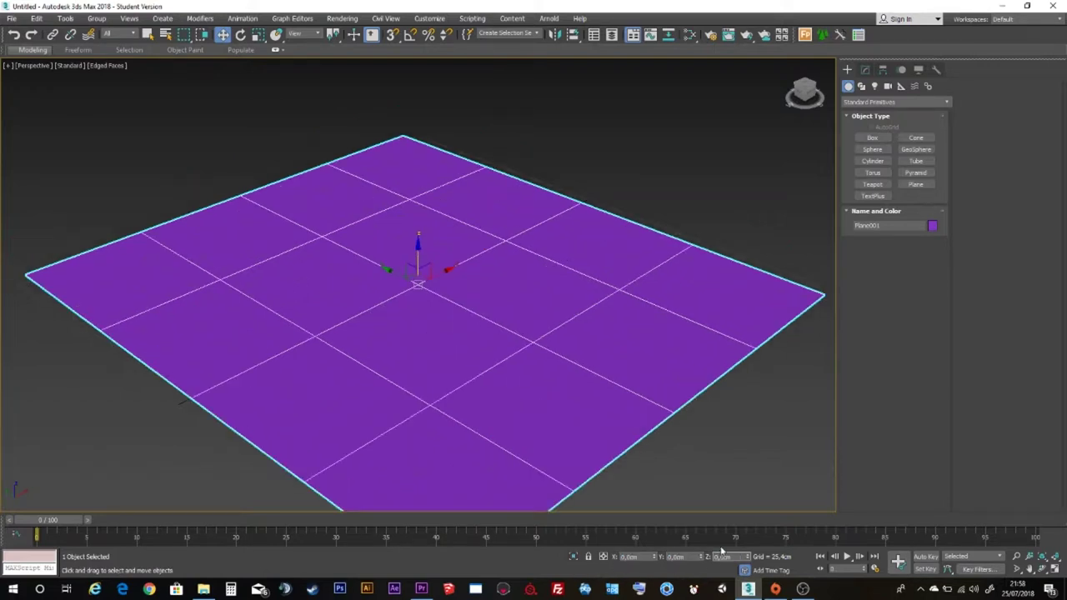
# Reduce the plane's Length and Width Segments to 2 each on the Modify panel.
pyautogui.scroll(-4, 581, 400)
pyautogui.scroll(2, 558, 392)
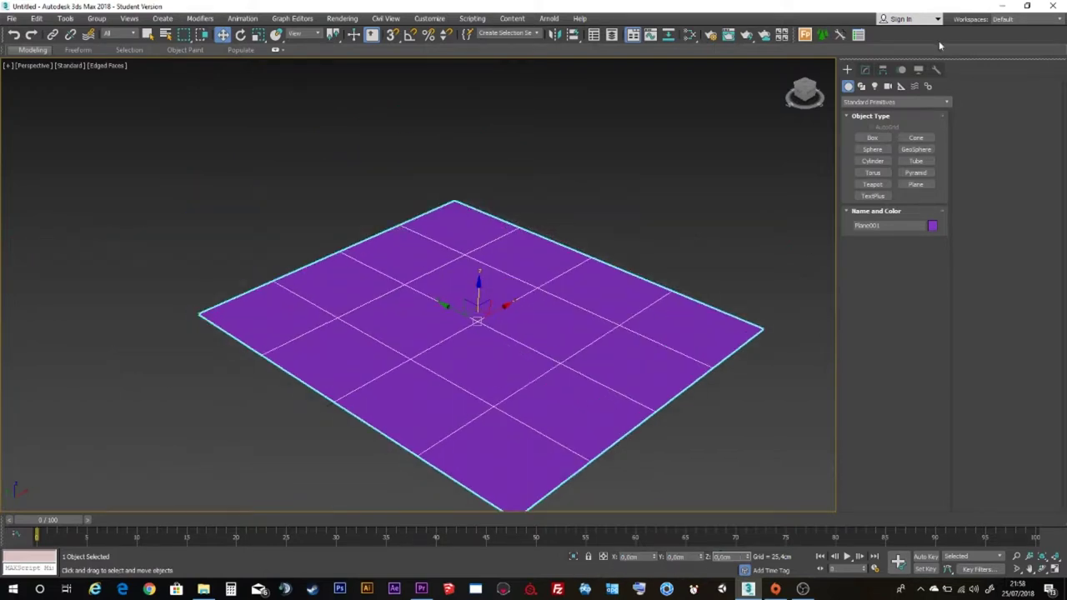
pyautogui.click(866, 71)
pyautogui.click(930, 263)
pyautogui.click(930, 264)
pyautogui.click(929, 275)
pyautogui.click(929, 275)
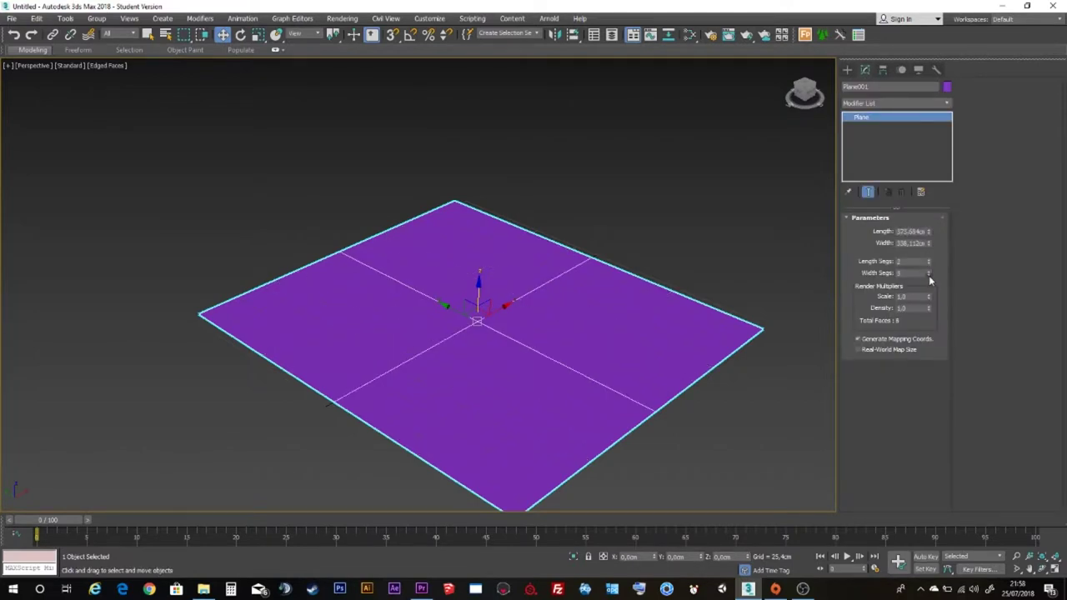
# Convert Plane001 to an Editable Poly from the right-click menu, then deselect and reselect it.
pyautogui.rightClick(526, 284)
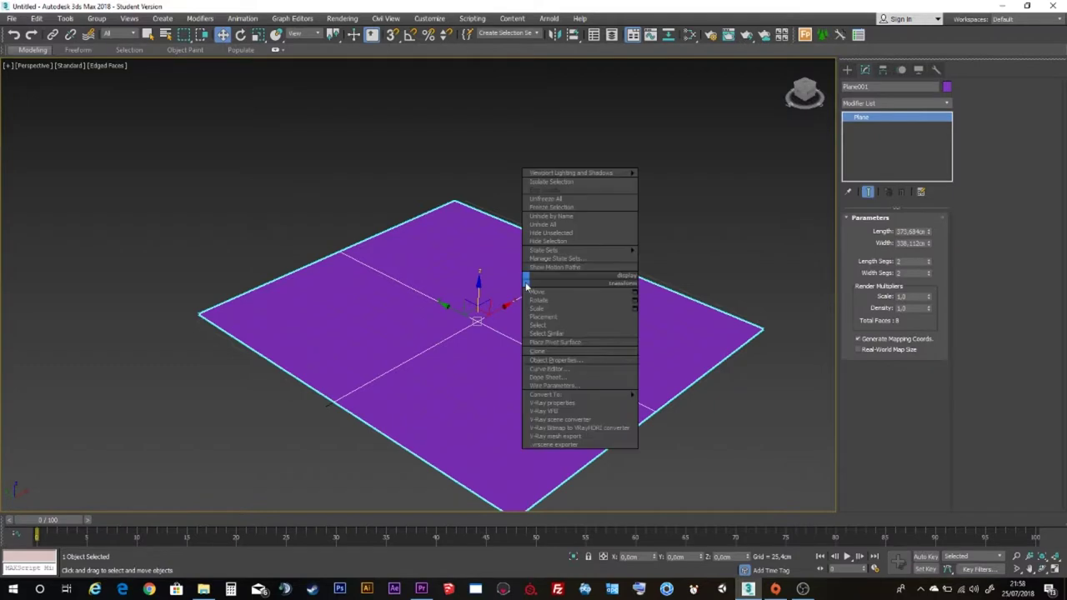
pyautogui.moveTo(551, 394)
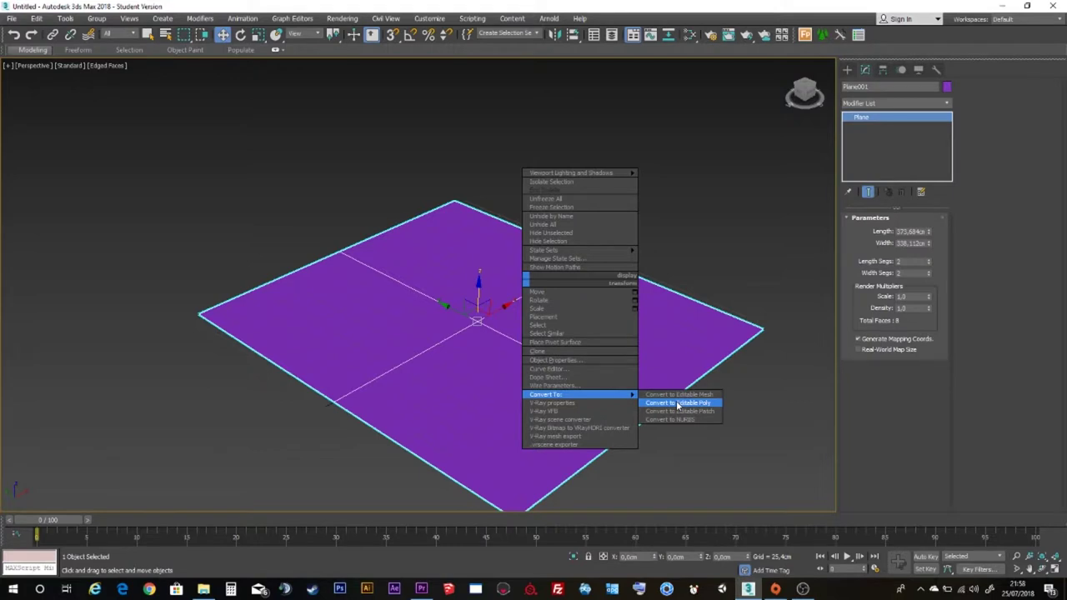
pyautogui.click(678, 403)
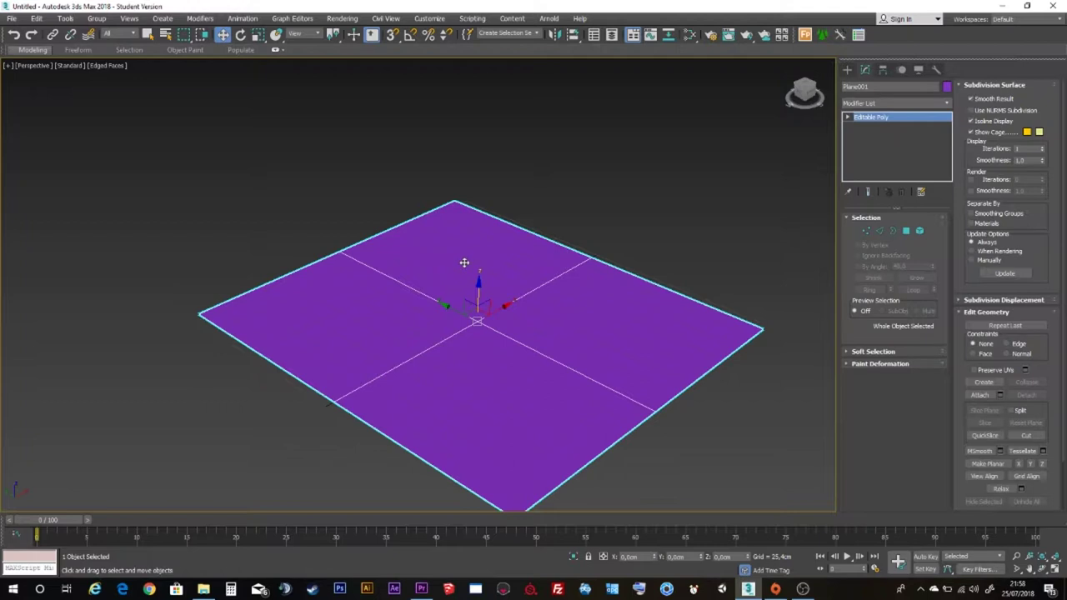
pyautogui.click(858, 87)
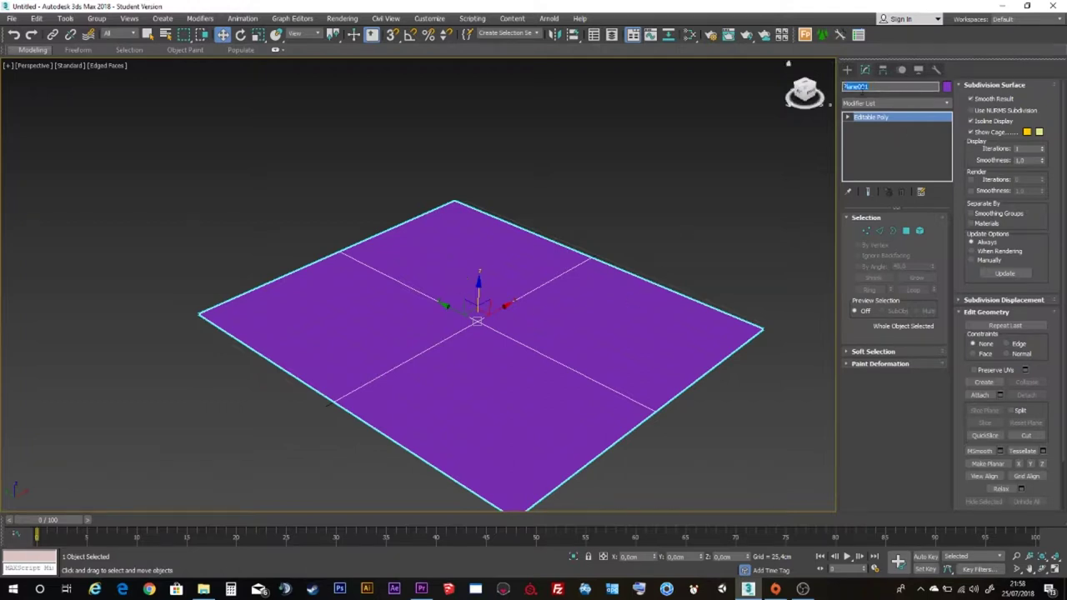
pyautogui.click(812, 135)
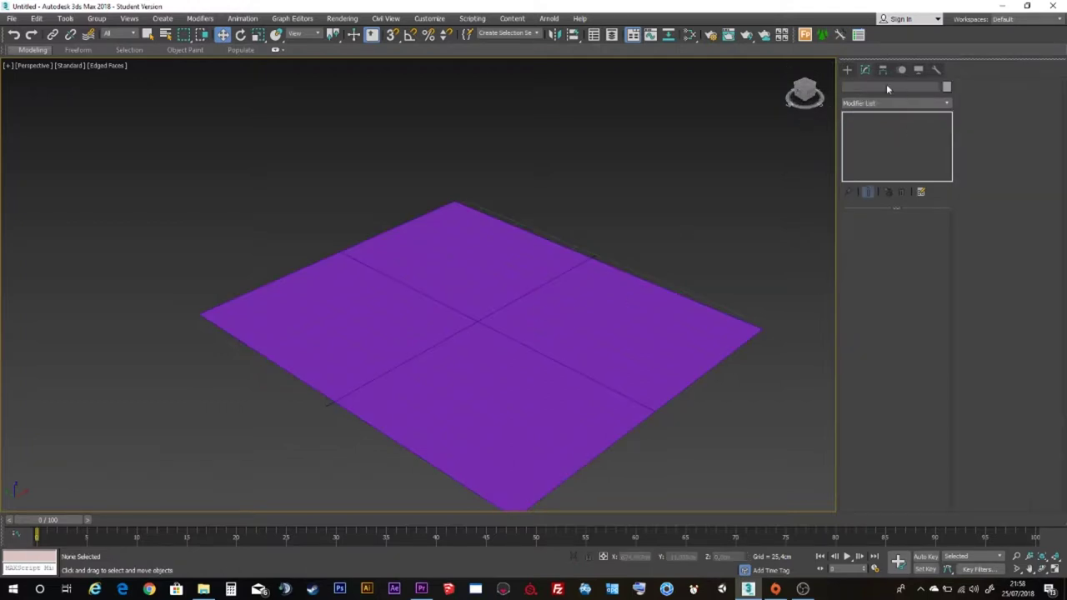
pyautogui.click(602, 273)
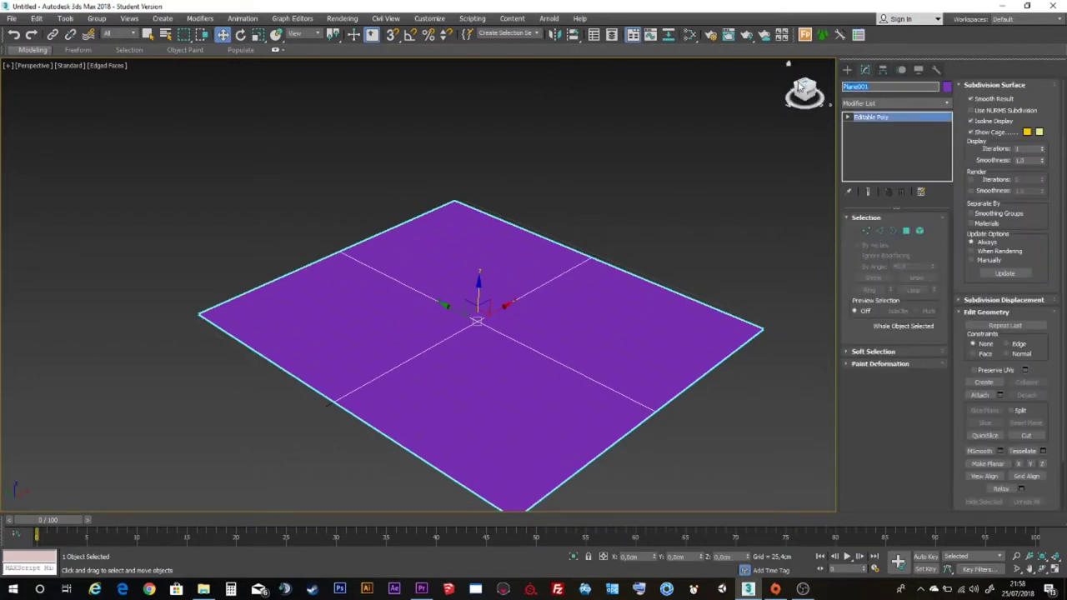
# Rename the object 'surface' and raise its two back edges on Z to fold the plane up.
pyautogui.write('surface')
pyautogui.scroll(-3, 595, 277)
pyautogui.click(885, 232)
pyautogui.click(885, 232)
pyautogui.click(394, 275)
pyautogui.keyDown('ctrl'); pyautogui.click(440, 252); pyautogui.keyUp('ctrl')
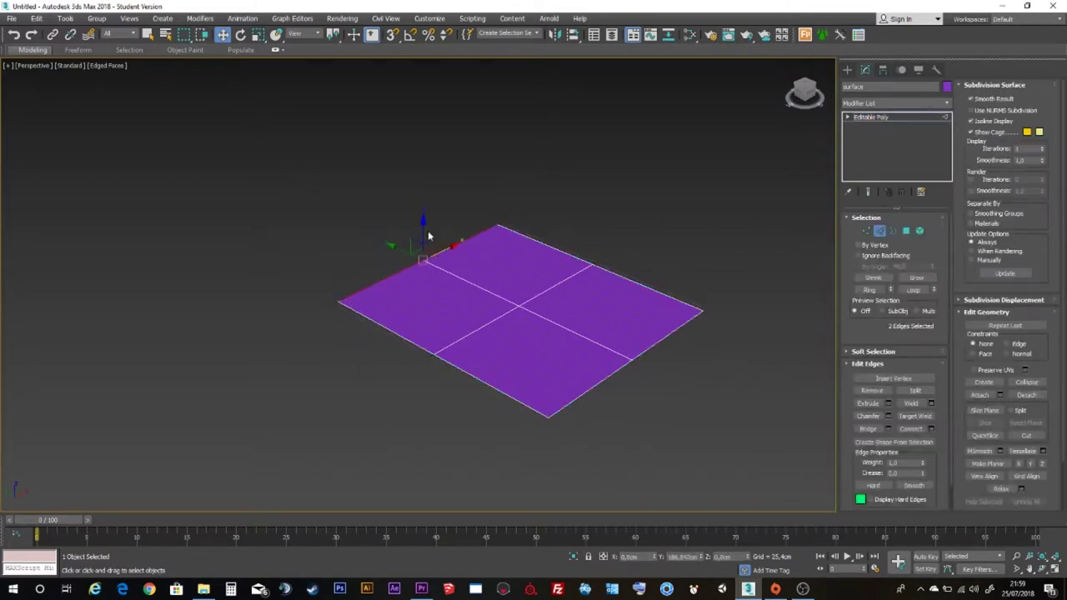
pyautogui.moveTo(424, 214); pyautogui.dragTo(417, 164)
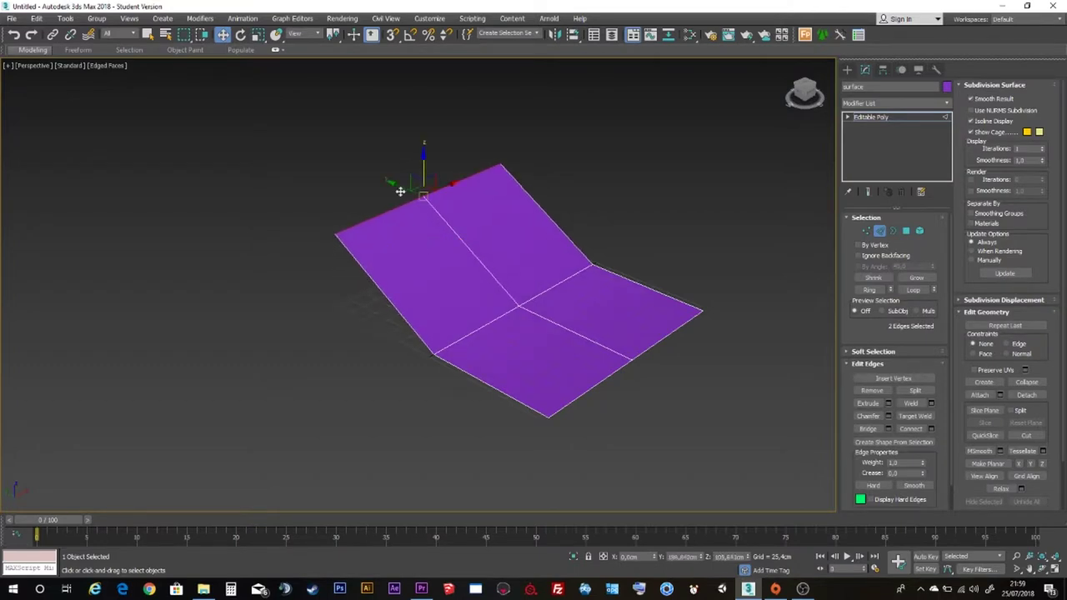
pyautogui.moveTo(438, 238)
pyautogui.keyDown('alt'); pyautogui.mouseDown(button='middle')
pyautogui.moveTo(494, 218)
pyautogui.moveTo(488, 228)
pyautogui.mouseUp(button='middle'); pyautogui.keyUp('alt')
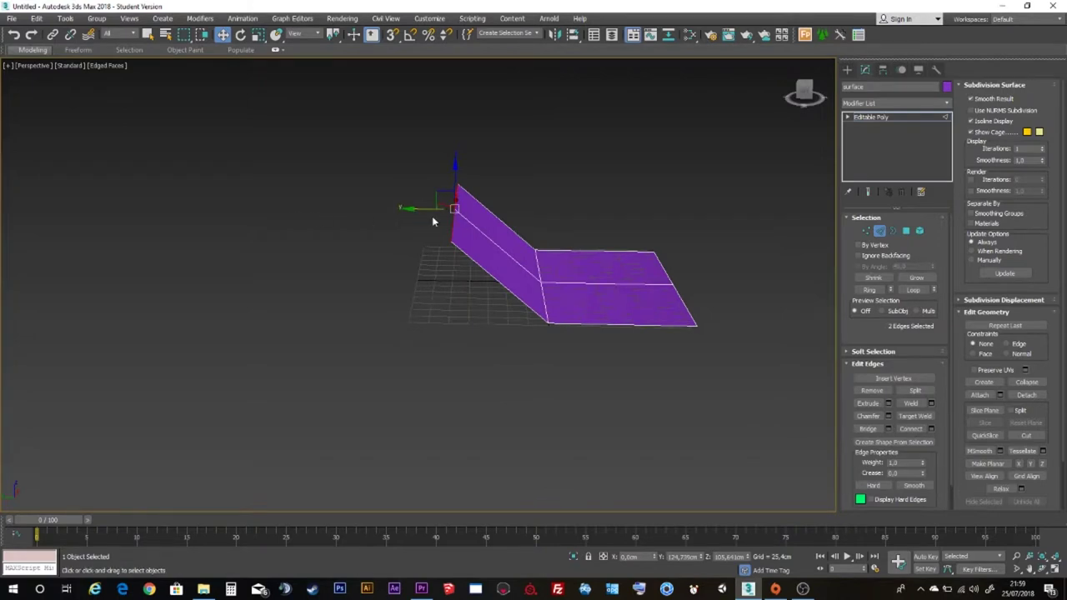
# Shift-drag the edges to extrude alternating flat and upright faces into a stepped profile.
pyautogui.keyDown('shift'); pyautogui.moveTo(429, 209); pyautogui.dragTo(317, 212); pyautogui.keyUp('shift')
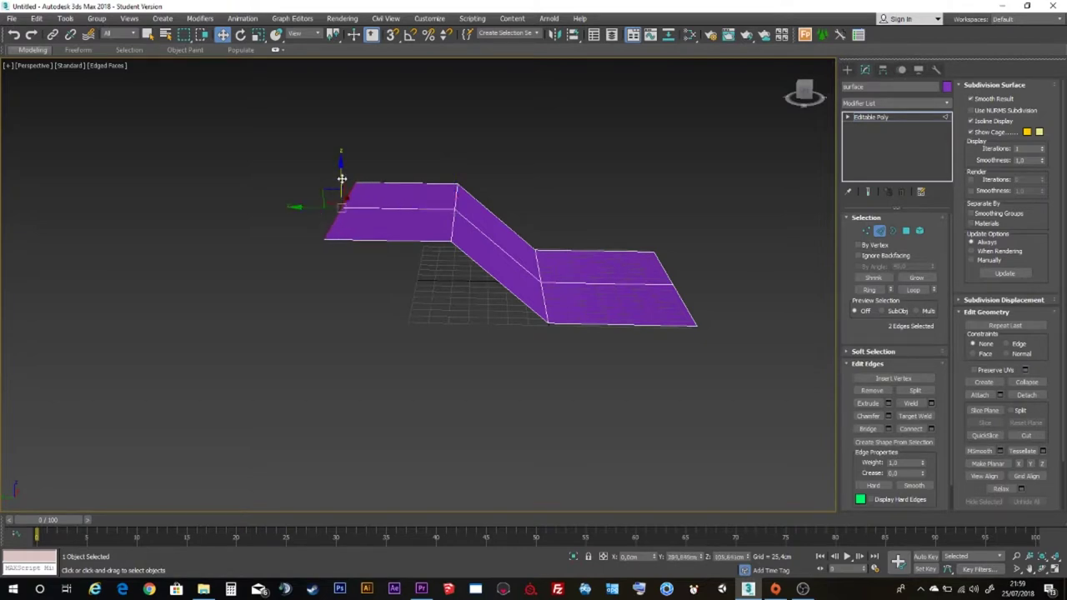
pyautogui.keyDown('shift'); pyautogui.moveTo(341, 173); pyautogui.dragTo(335, 87); pyautogui.keyUp('shift')
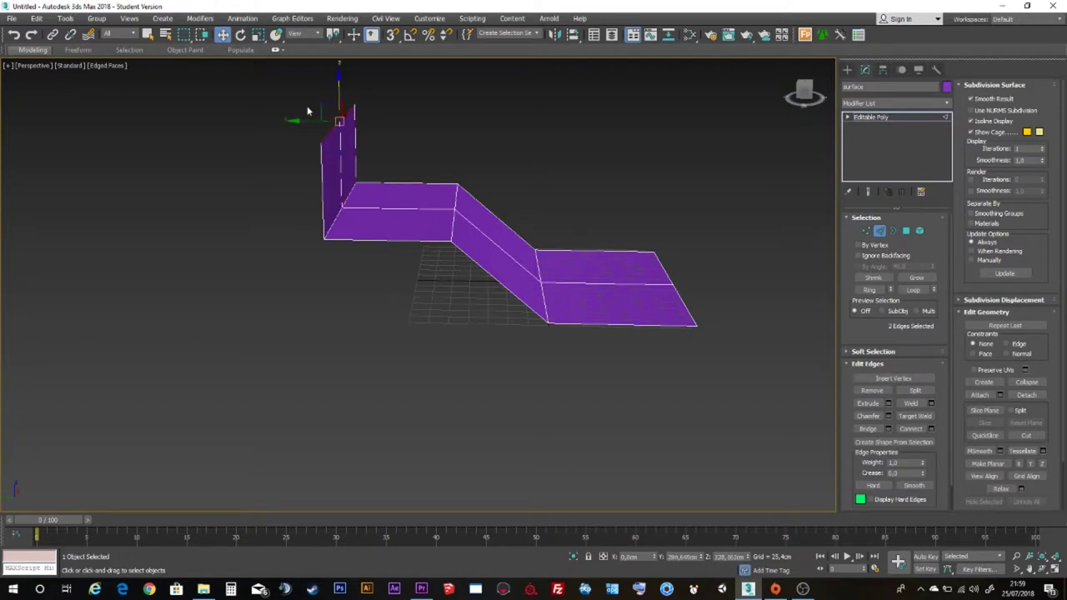
pyautogui.keyDown('shift'); pyautogui.moveTo(300, 120); pyautogui.dragTo(172, 124); pyautogui.keyUp('shift')
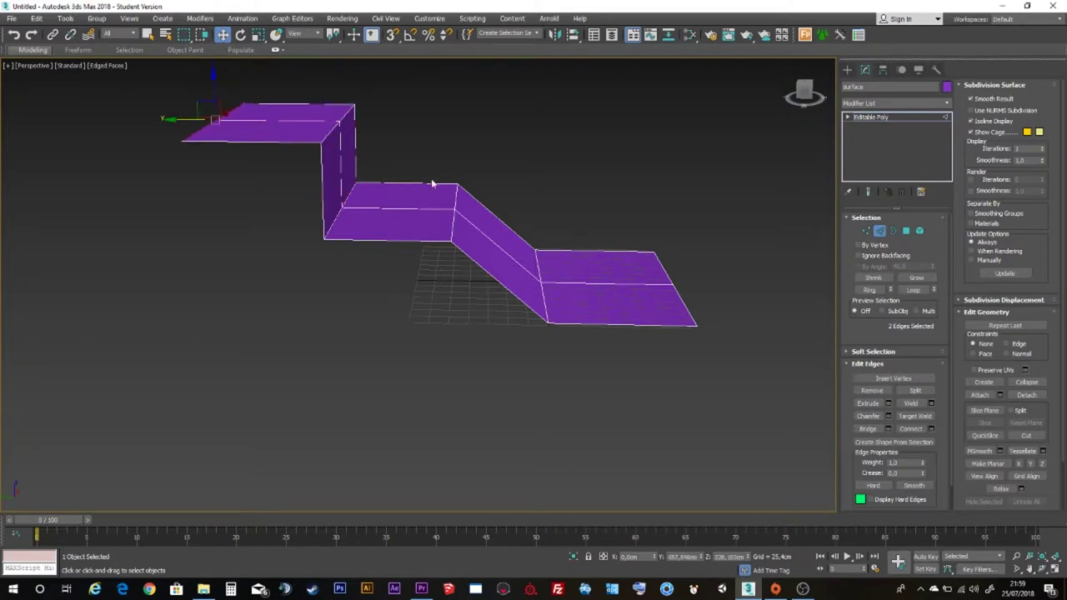
pyautogui.moveTo(500, 229); pyautogui.dragTo(526, 291, button='middle')
pyautogui.moveTo(261, 242)
pyautogui.keyDown('shift'); pyautogui.mouseDown()
pyautogui.moveTo(254, 144)
pyautogui.moveTo(159, 170)
pyautogui.mouseUp(); pyautogui.keyUp('shift')
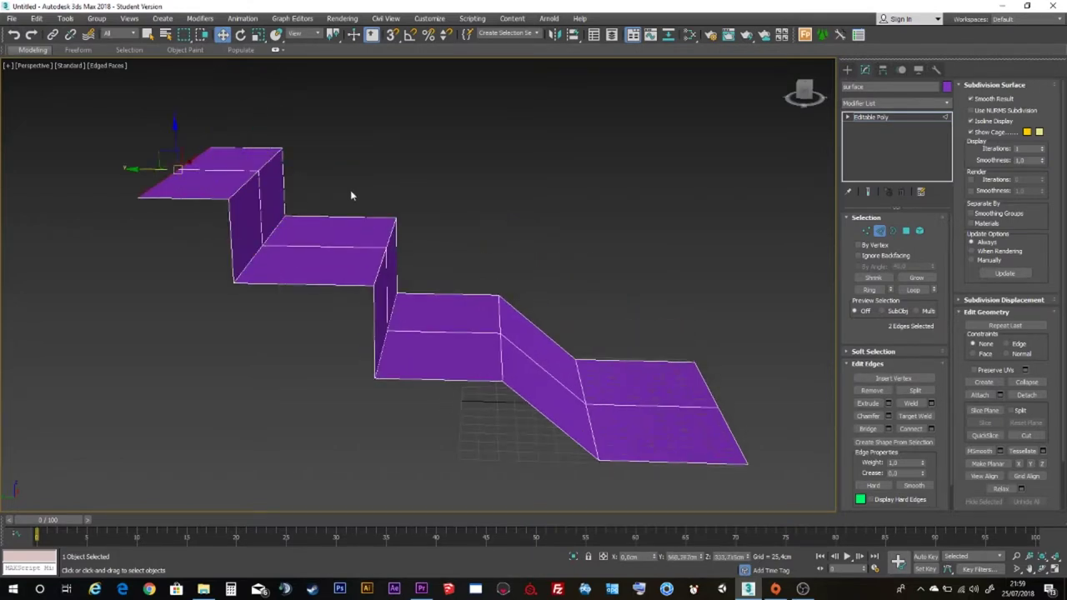
pyautogui.keyDown('alt'); pyautogui.moveTo(351, 195); pyautogui.dragTo(323, 273, button='middle'); pyautogui.keyUp('alt')
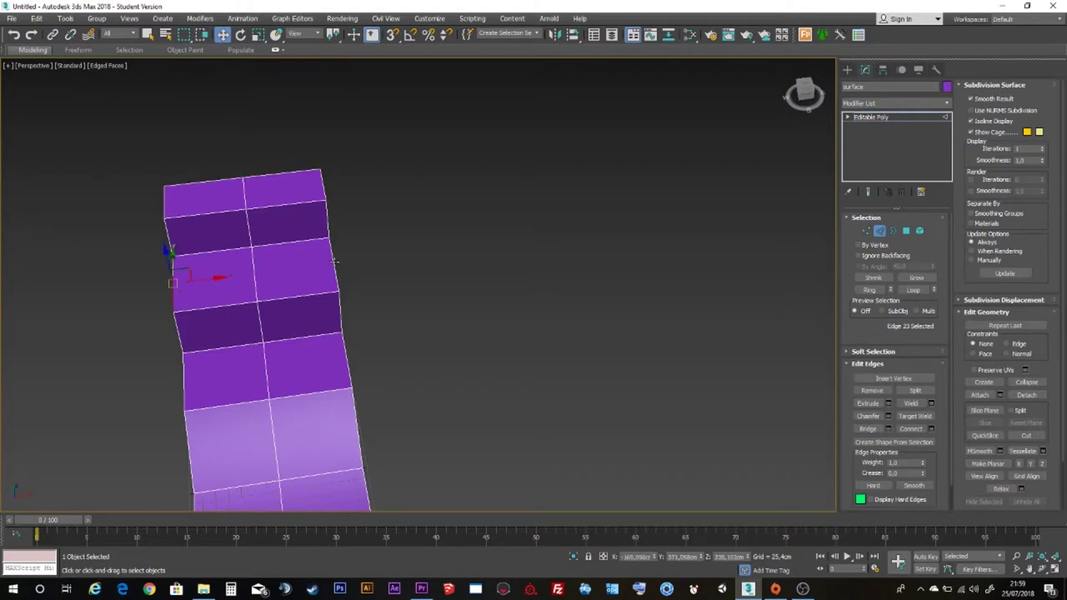
# Extrude flat side flaps out to the left and right from the upper step's side edges.
pyautogui.keyDown('shift'); pyautogui.moveTo(196, 277); pyautogui.dragTo(126, 278); pyautogui.keyUp('shift')
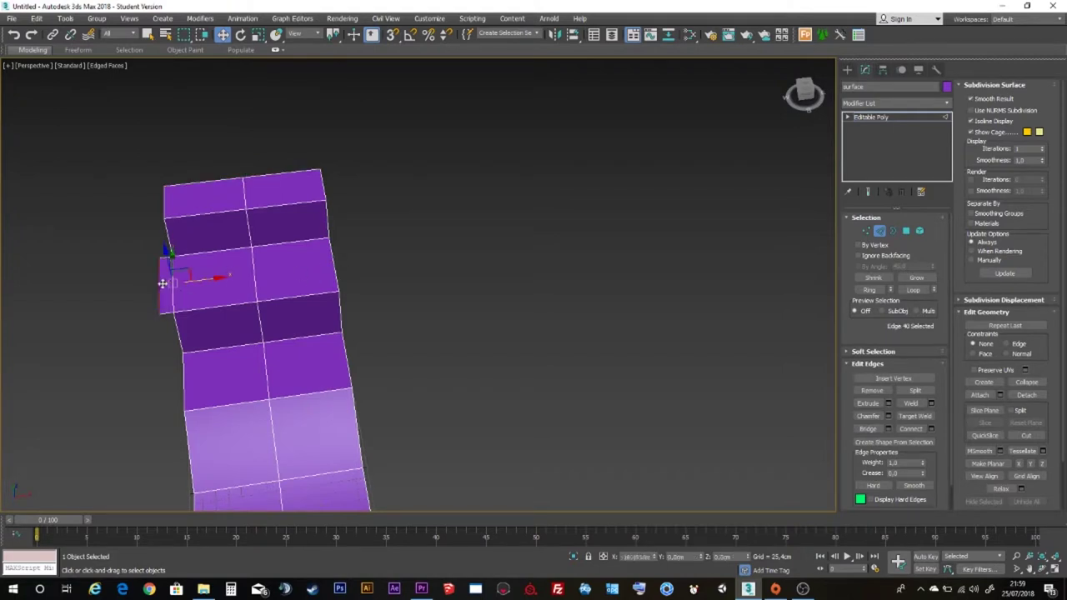
pyautogui.click(334, 267)
pyautogui.keyDown('shift'); pyautogui.moveTo(358, 260); pyautogui.dragTo(437, 254); pyautogui.keyUp('shift')
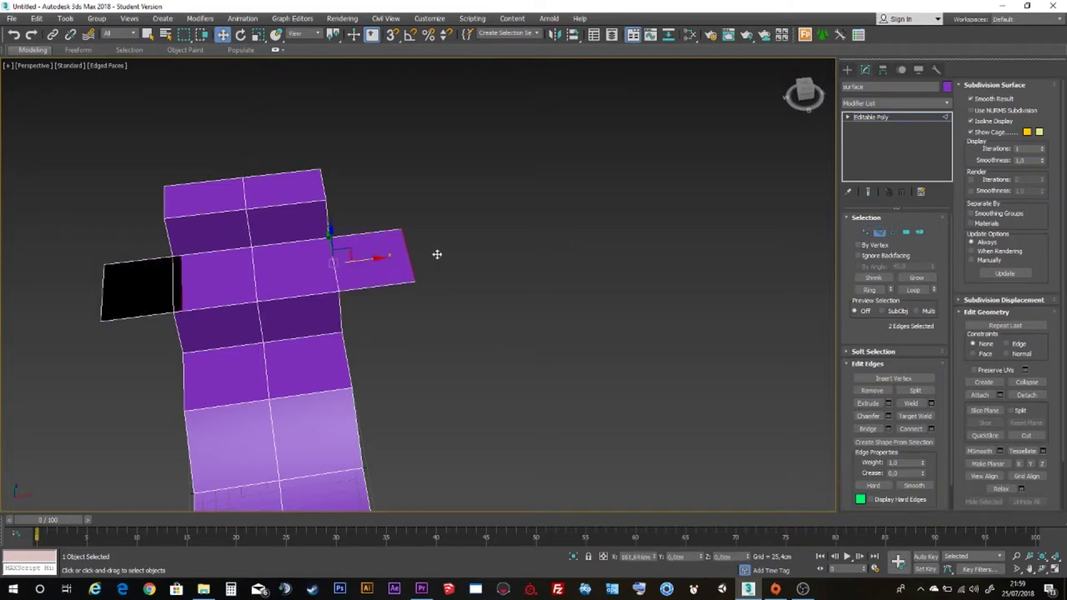
pyautogui.press('Delete')
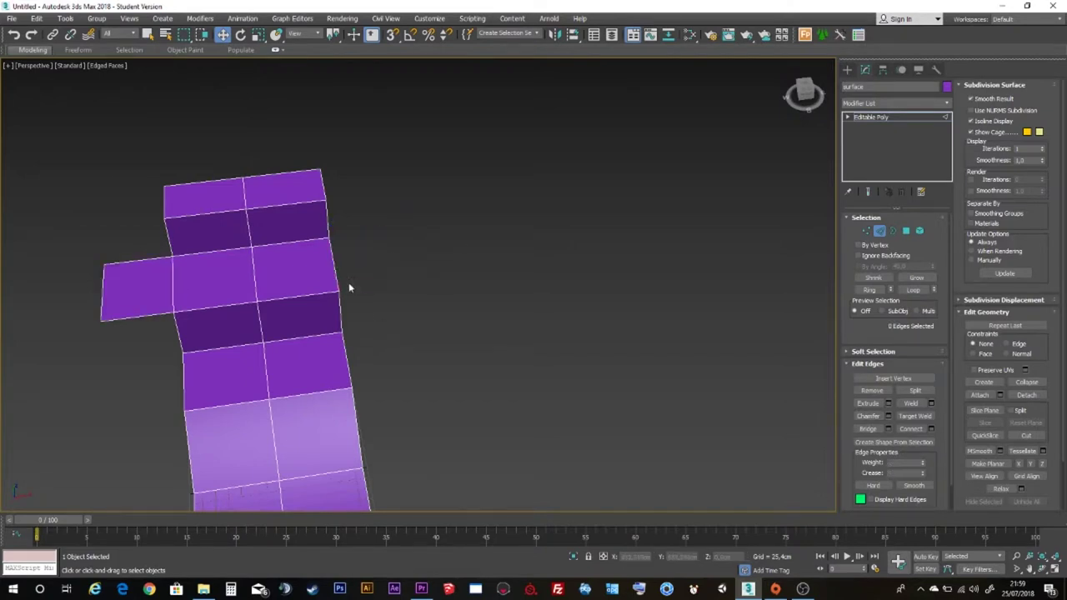
pyautogui.click(334, 269)
pyautogui.keyDown('shift'); pyautogui.moveTo(352, 270); pyautogui.dragTo(397, 307); pyautogui.keyUp('shift')
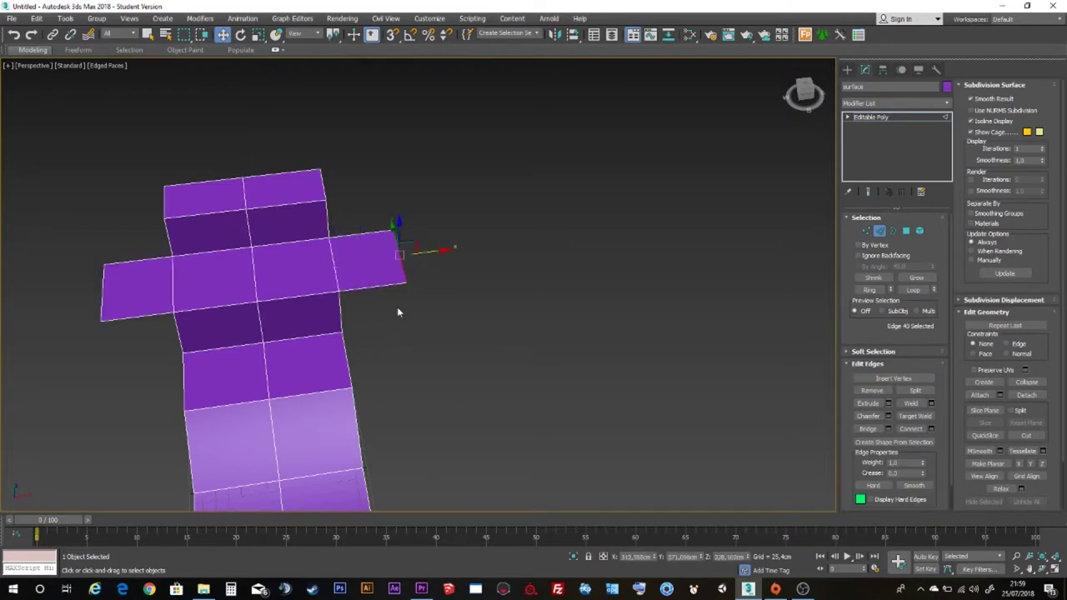
# Clear the edge selection and return to Editable Poly object level.
pyautogui.scroll(-2, 381, 334)
pyautogui.keyDown('alt'); pyautogui.moveTo(381, 333); pyautogui.dragTo(424, 295, button='middle'); pyautogui.keyUp('alt')
pyautogui.click(480, 314)
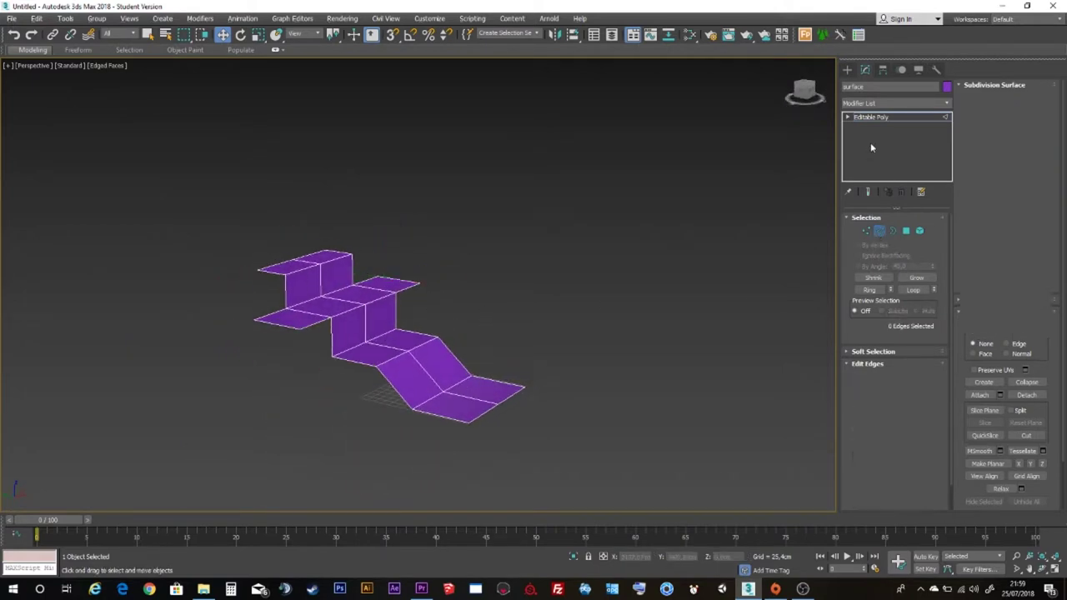
pyautogui.click(867, 118)
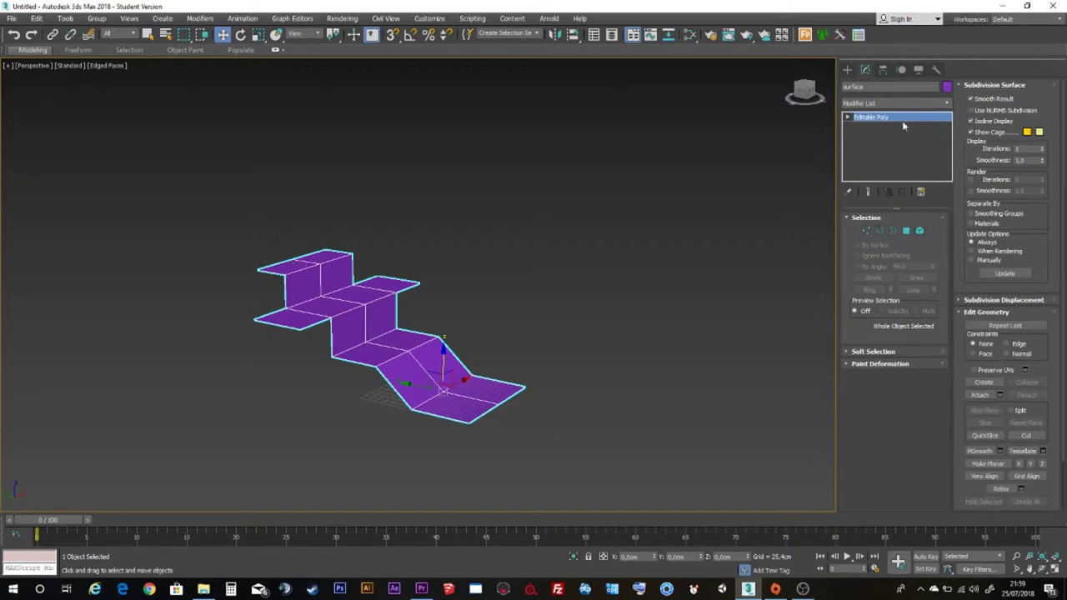
# Apply a TurboSmooth modifier to the stepped surface, typing 'tu' in the Modifier List.
pyautogui.scroll(3, 375, 300)
pyautogui.moveTo(500, 332)
pyautogui.keyDown('alt'); pyautogui.mouseDown(button='middle')
pyautogui.moveTo(445, 303)
pyautogui.moveTo(438, 311)
pyautogui.mouseUp(button='middle'); pyautogui.keyUp('alt')
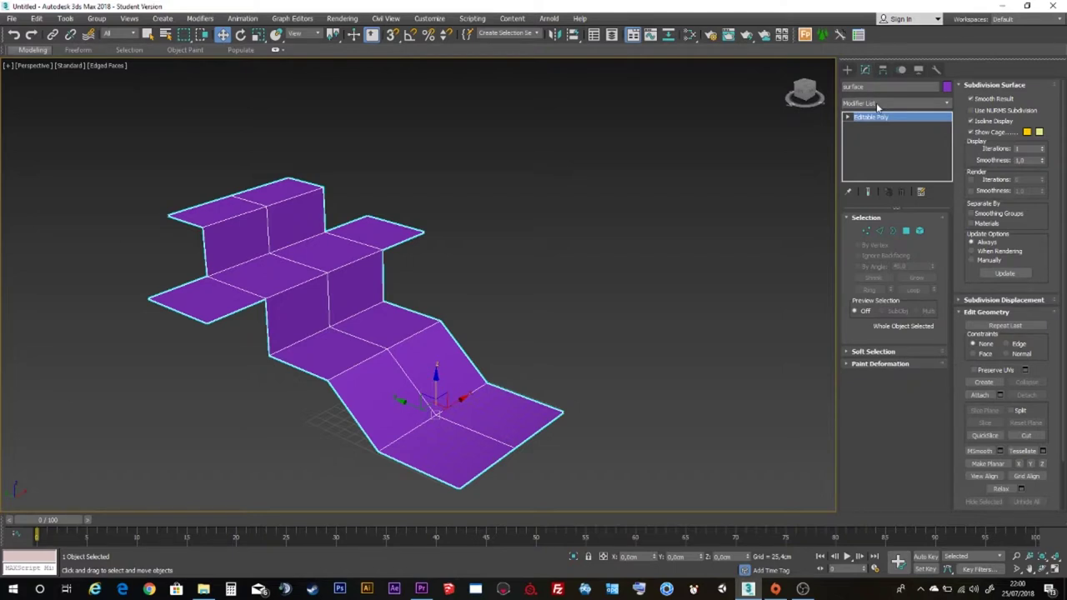
pyautogui.click(876, 102)
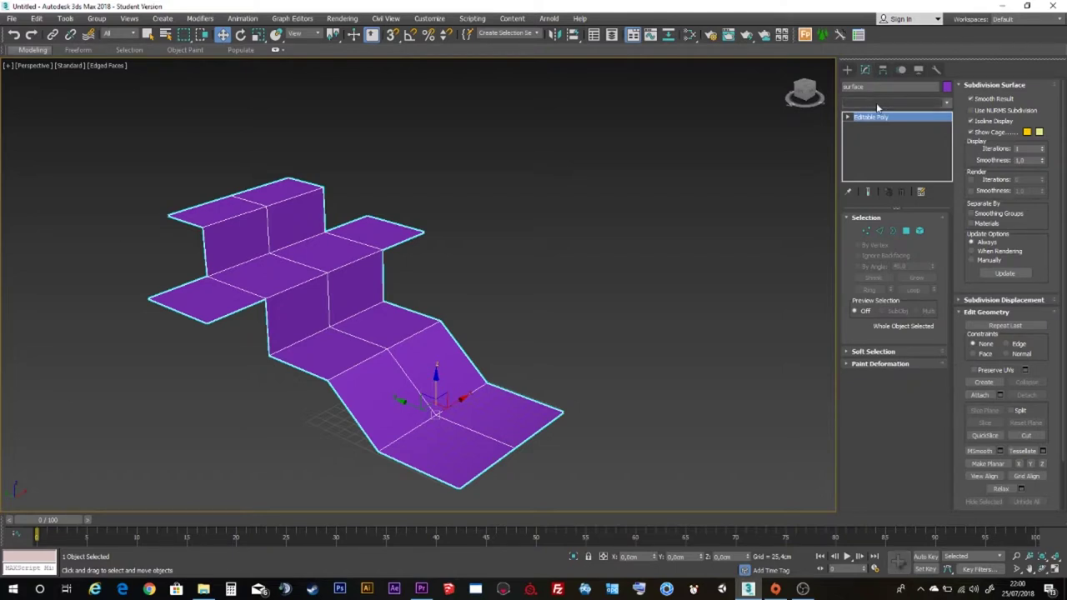
pyautogui.click(876, 103)
pyautogui.click(895, 99)
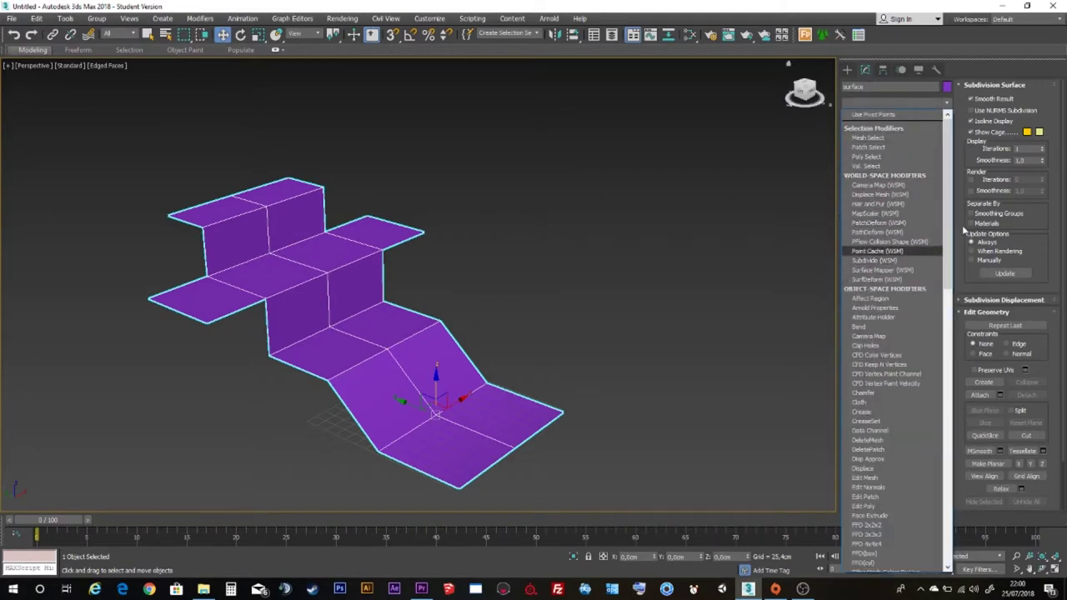
pyautogui.moveTo(950, 218)
pyautogui.mouseDown()
pyautogui.moveTo(963, 357)
pyautogui.moveTo(948, 281)
pyautogui.moveTo(954, 434)
pyautogui.moveTo(948, 133)
pyautogui.mouseUp()
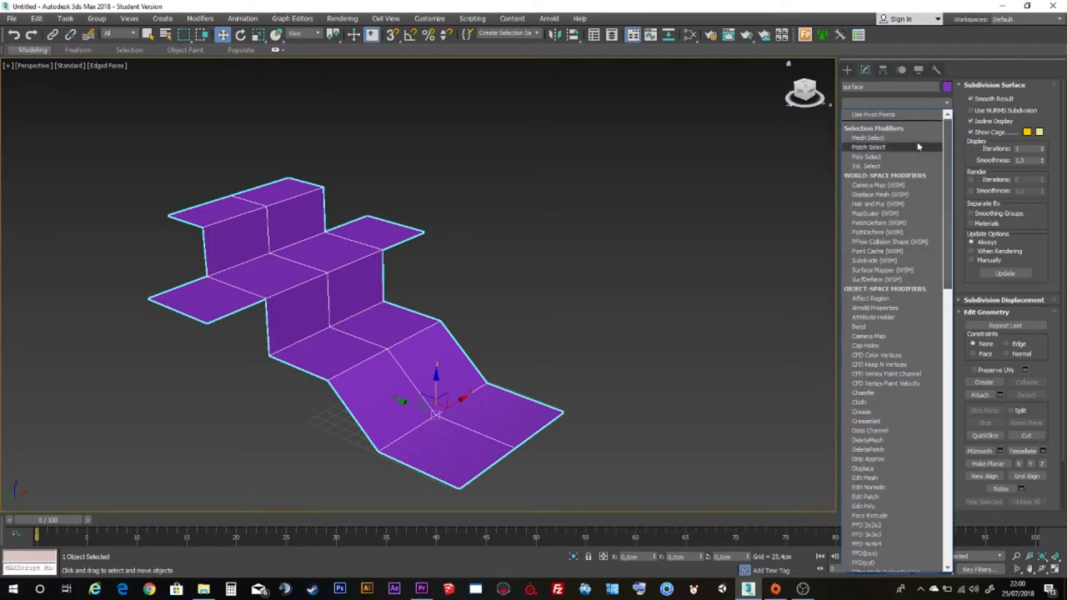
pyautogui.click(862, 104)
pyautogui.click(854, 103)
pyautogui.write('tu')
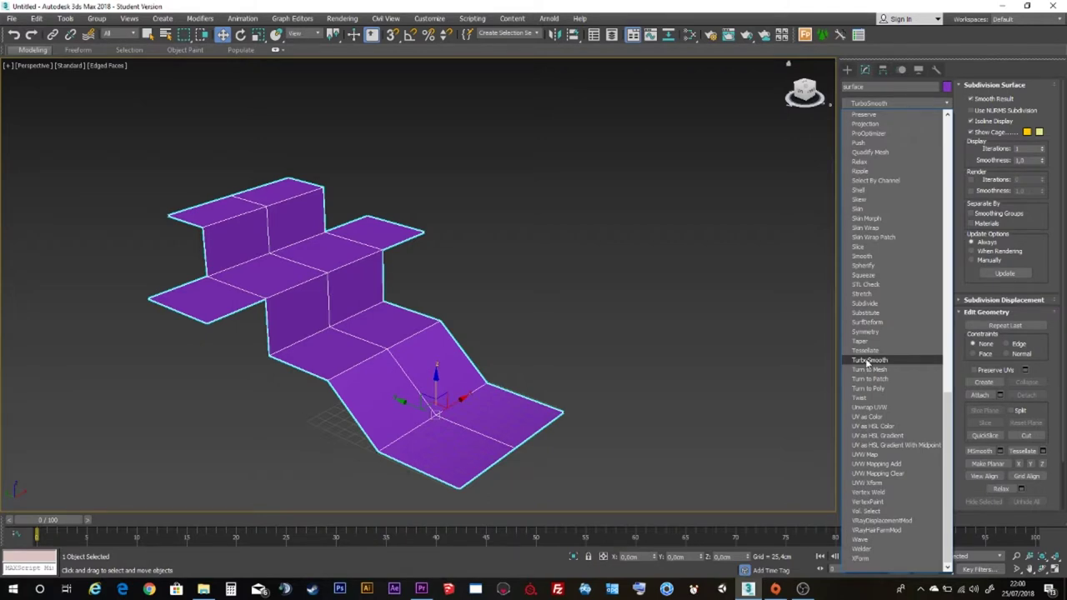
pyautogui.click(867, 360)
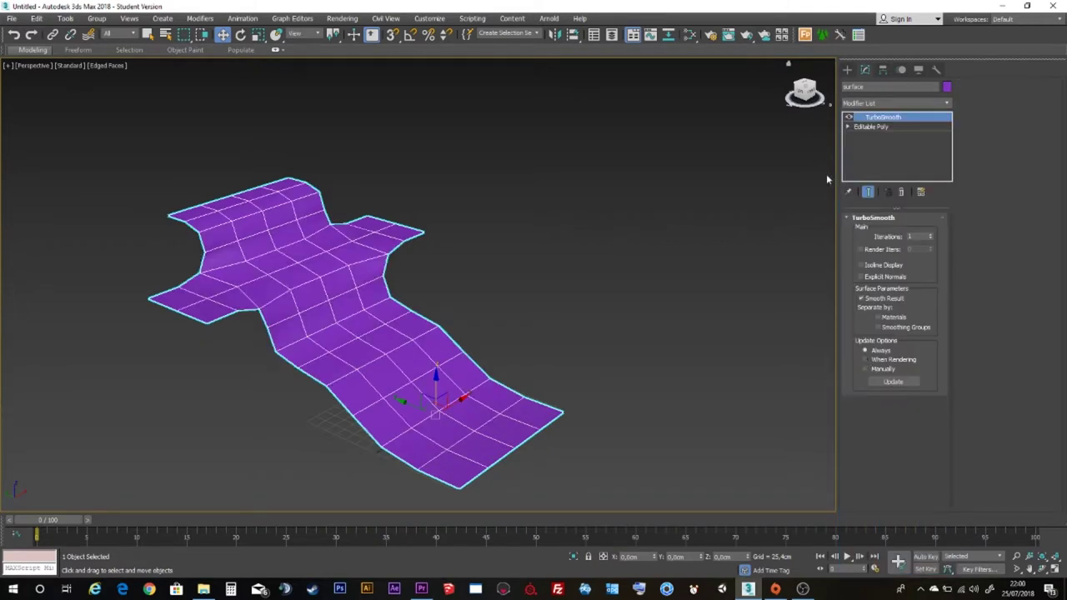
# Raise TurboSmooth Iterations from 1 to 3 and turn off Edged Faces with F4.
pyautogui.moveTo(312, 310)
pyautogui.keyDown('alt'); pyautogui.mouseDown(button='middle')
pyautogui.moveTo(362, 291)
pyautogui.moveTo(353, 312)
pyautogui.moveTo(320, 310)
pyautogui.moveTo(334, 302)
pyautogui.mouseUp(button='middle'); pyautogui.keyUp('alt')
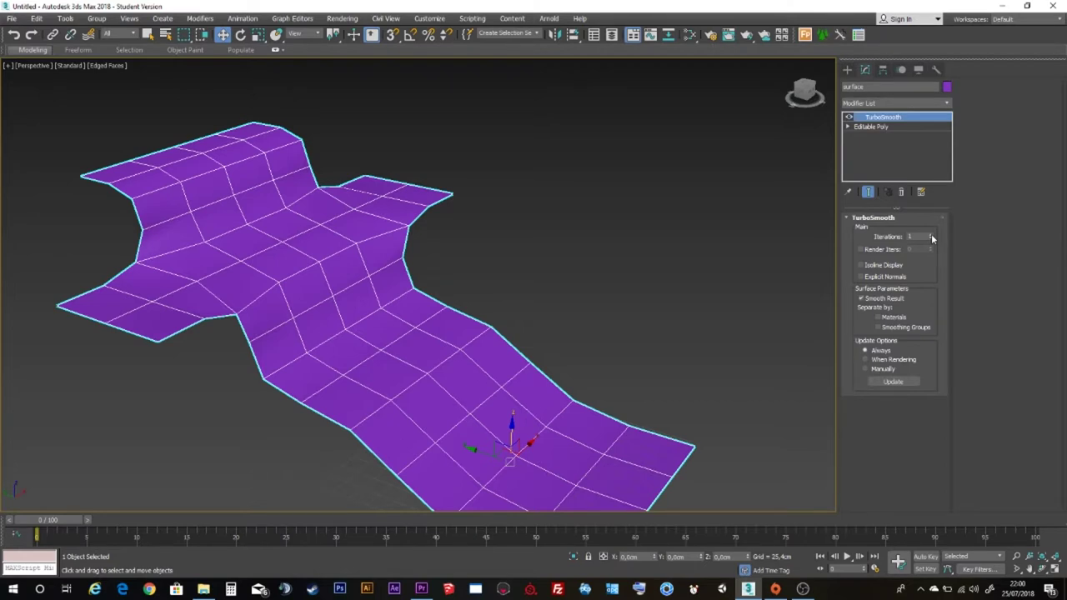
pyautogui.click(931, 234)
pyautogui.click(931, 235)
pyautogui.moveTo(336, 300)
pyautogui.keyDown('alt'); pyautogui.mouseDown(button='middle')
pyautogui.moveTo(365, 290)
pyautogui.moveTo(372, 298)
pyautogui.mouseUp(button='middle'); pyautogui.keyUp('alt')
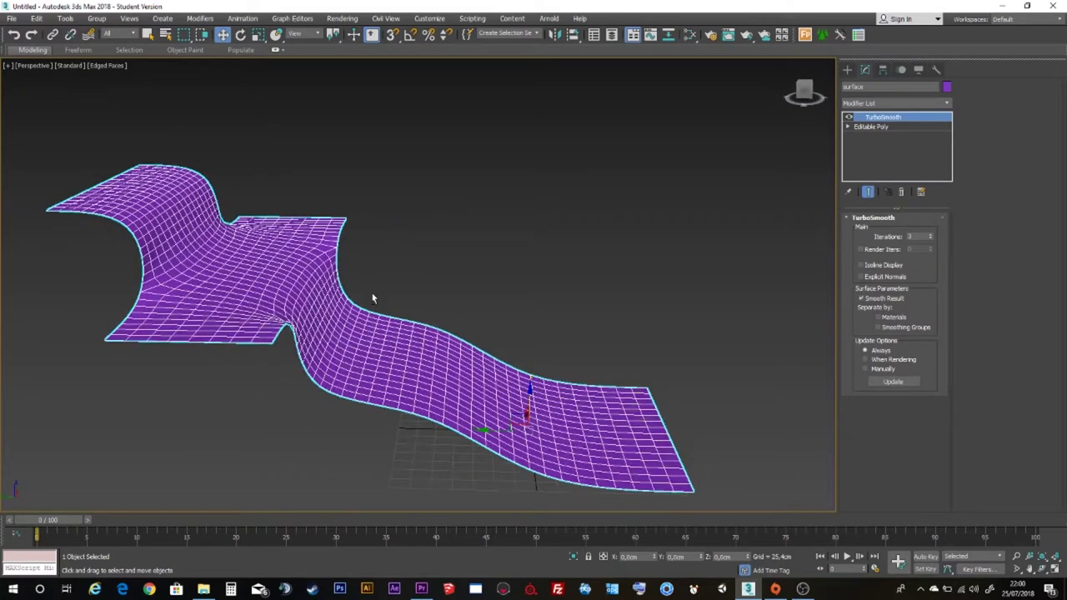
pyautogui.press('F4')
pyautogui.moveTo(391, 322)
pyautogui.keyDown('alt'); pyautogui.mouseDown(button='middle')
pyautogui.moveTo(405, 322)
pyautogui.moveTo(362, 326)
pyautogui.moveTo(346, 294)
pyautogui.moveTo(259, 309)
pyautogui.moveTo(303, 295)
pyautogui.moveTo(350, 309)
pyautogui.moveTo(296, 305)
pyautogui.moveTo(302, 317)
pyautogui.moveTo(732, 192)
pyautogui.mouseUp(button='middle'); pyautogui.keyUp('alt')
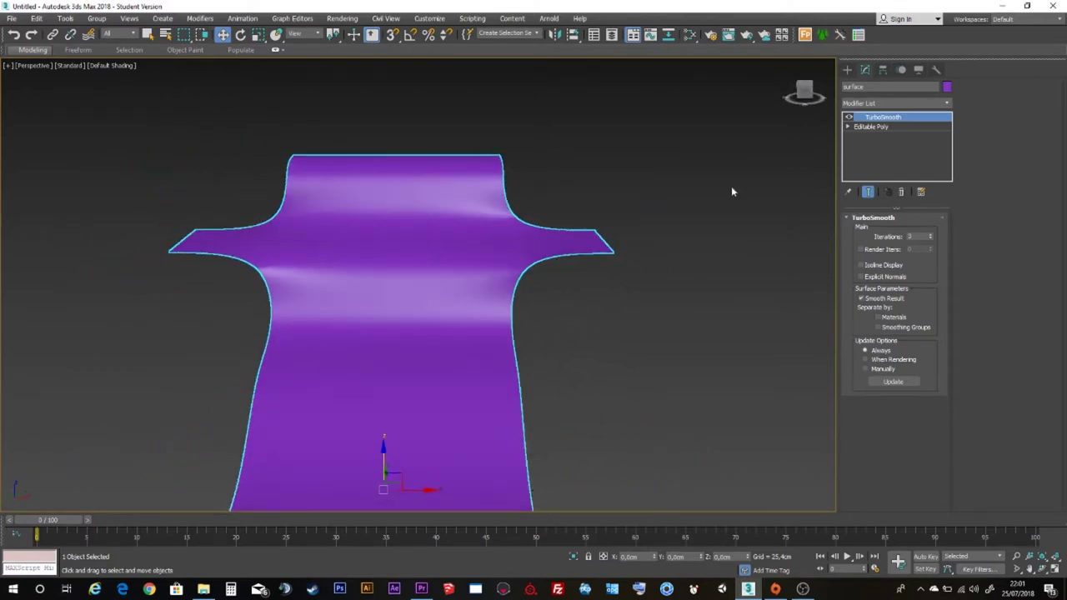
# Toggle TurboSmooth off and on to compare the smoothed surface with the base mesh.
pyautogui.click(850, 120)
pyautogui.moveTo(749, 212)
pyautogui.keyDown('alt'); pyautogui.mouseDown(button='middle')
pyautogui.moveTo(693, 222)
pyautogui.moveTo(681, 211)
pyautogui.mouseUp(button='middle'); pyautogui.keyUp('alt')
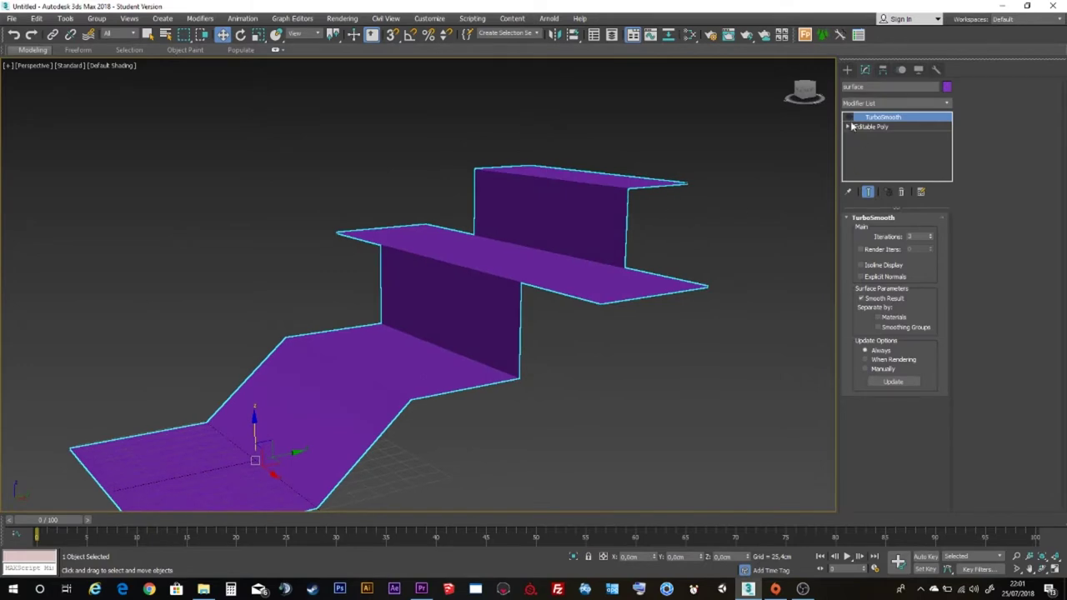
pyautogui.click(849, 118)
pyautogui.click(850, 119)
pyautogui.click(849, 118)
pyautogui.click(849, 119)
pyautogui.click(850, 119)
pyautogui.click(849, 119)
pyautogui.click(849, 118)
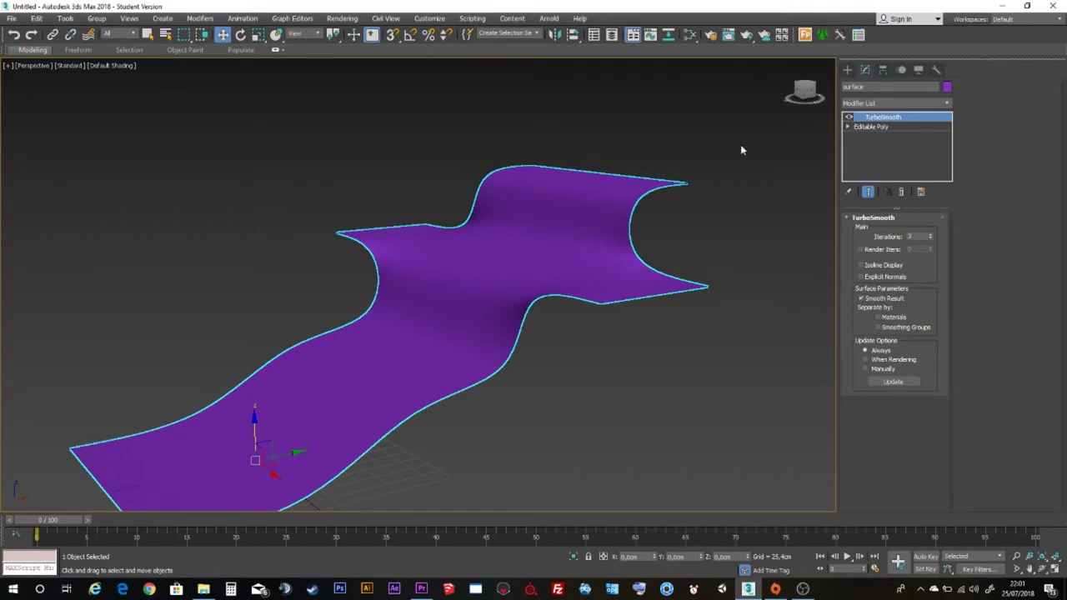
pyautogui.keyDown('alt'); pyautogui.moveTo(490, 239); pyautogui.dragTo(547, 245, button='middle'); pyautogui.keyUp('alt')
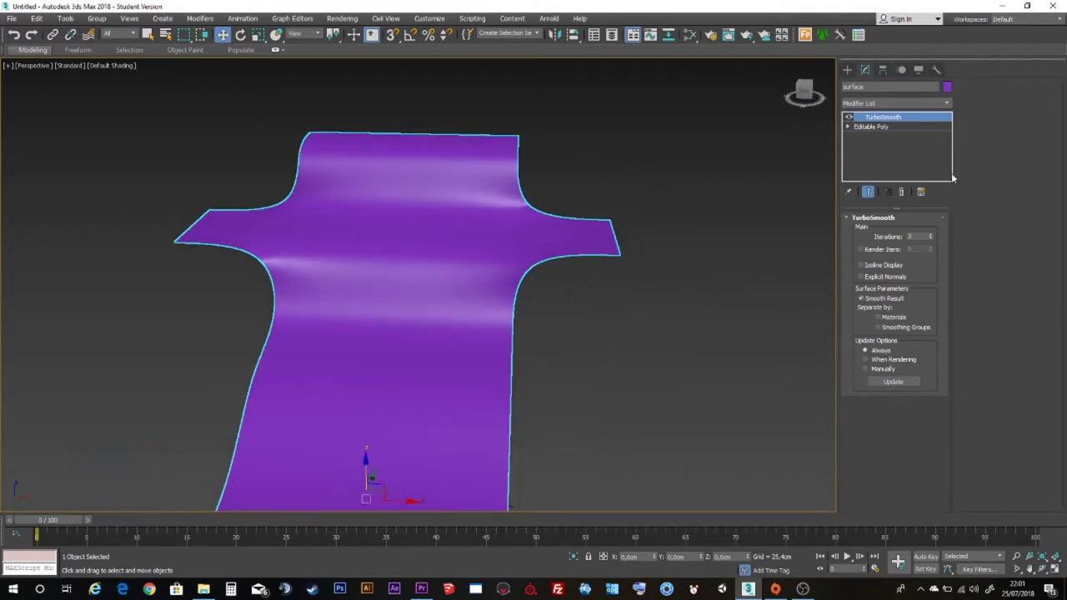
# Go to the Editable Poly with Edged Faces shown and pick a left corner vertex.
pyautogui.click(874, 128)
pyautogui.press('F4')
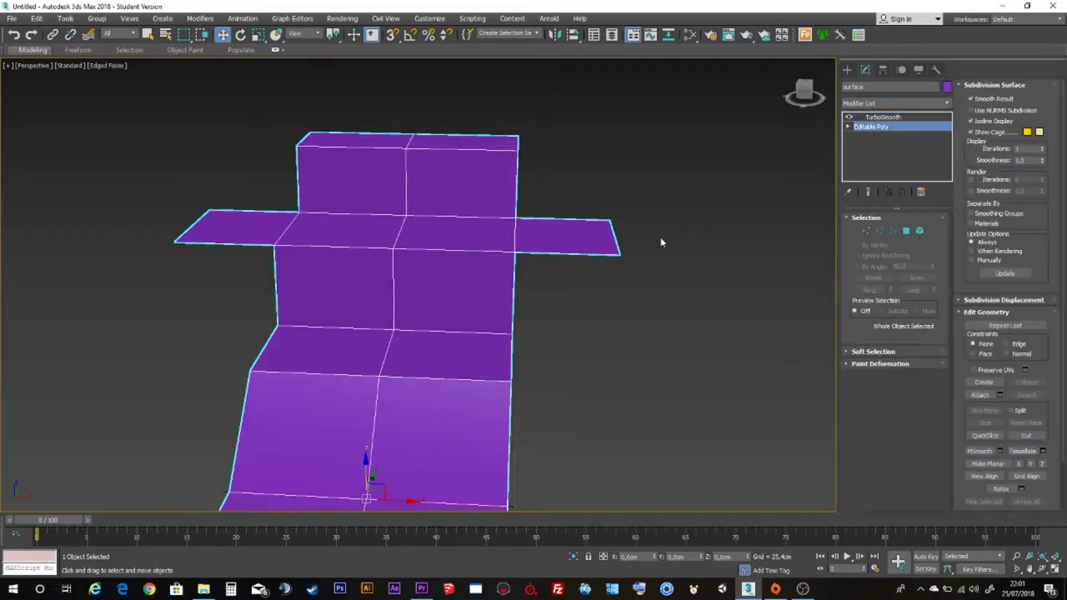
pyautogui.keyDown('alt'); pyautogui.moveTo(655, 211); pyautogui.dragTo(678, 218, button='middle'); pyautogui.keyUp('alt')
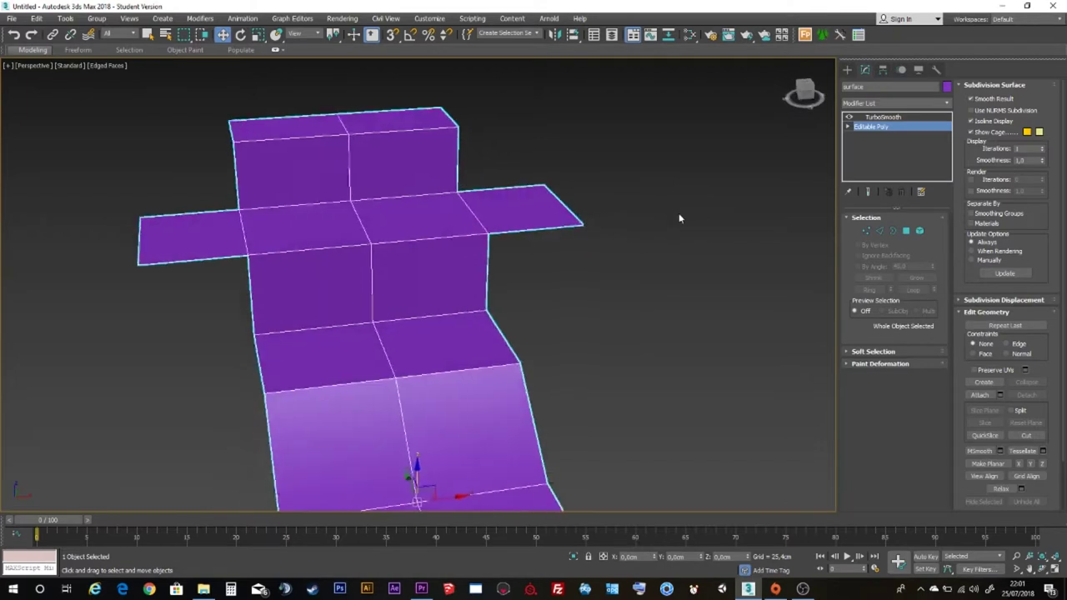
pyautogui.click(879, 232)
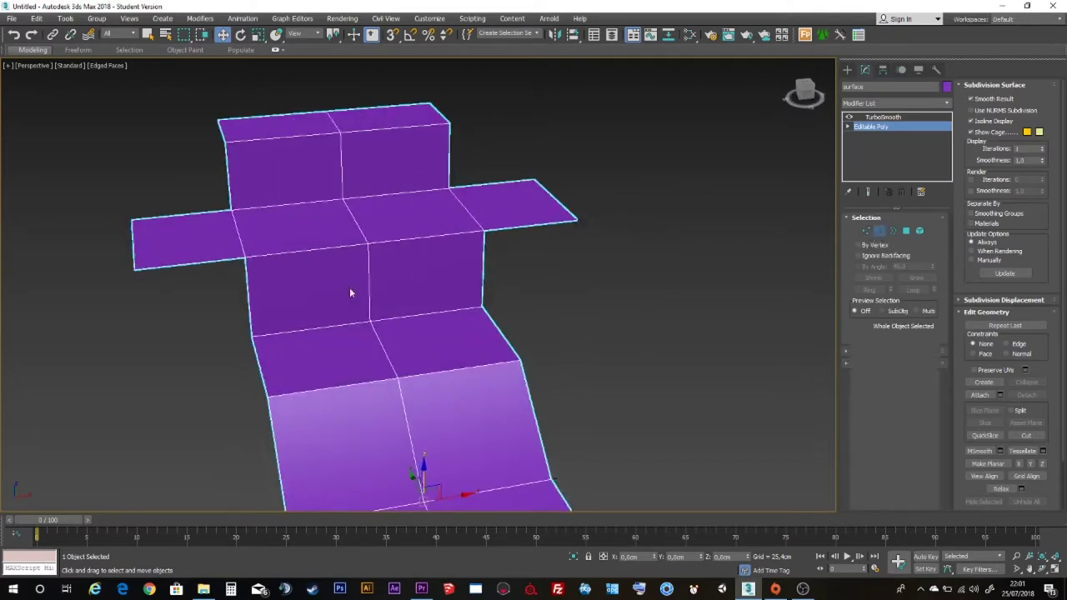
pyautogui.click(867, 232)
pyautogui.click(244, 255)
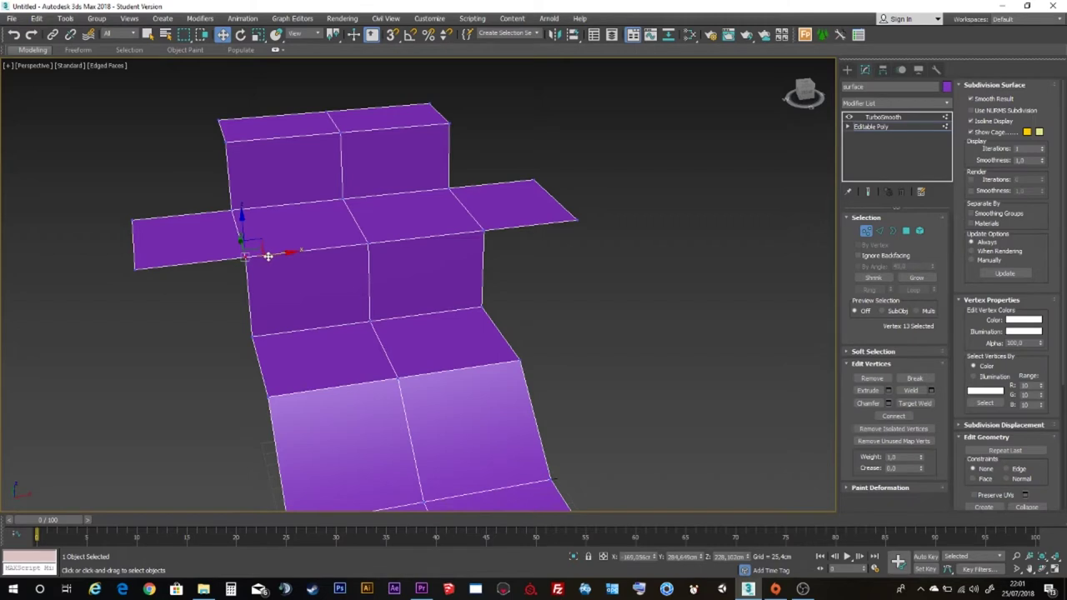
# Move two left corner vertices left and the upper top-right corner right to slant the sides.
pyautogui.moveTo(268, 255); pyautogui.dragTo(202, 266)
pyautogui.click(239, 209)
pyautogui.moveTo(238, 209); pyautogui.dragTo(188, 216)
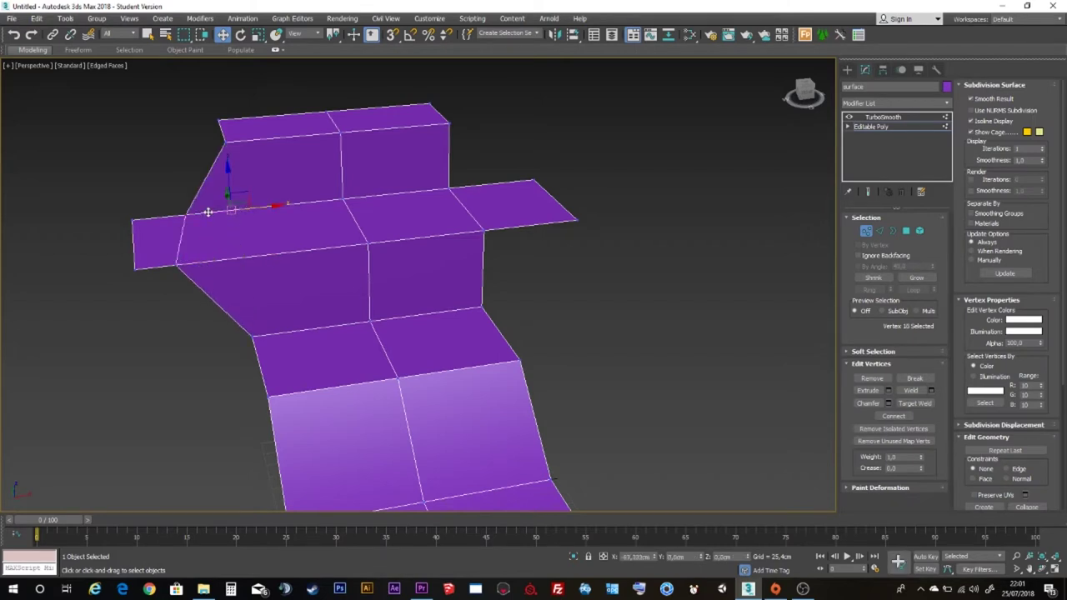
pyautogui.click(449, 190)
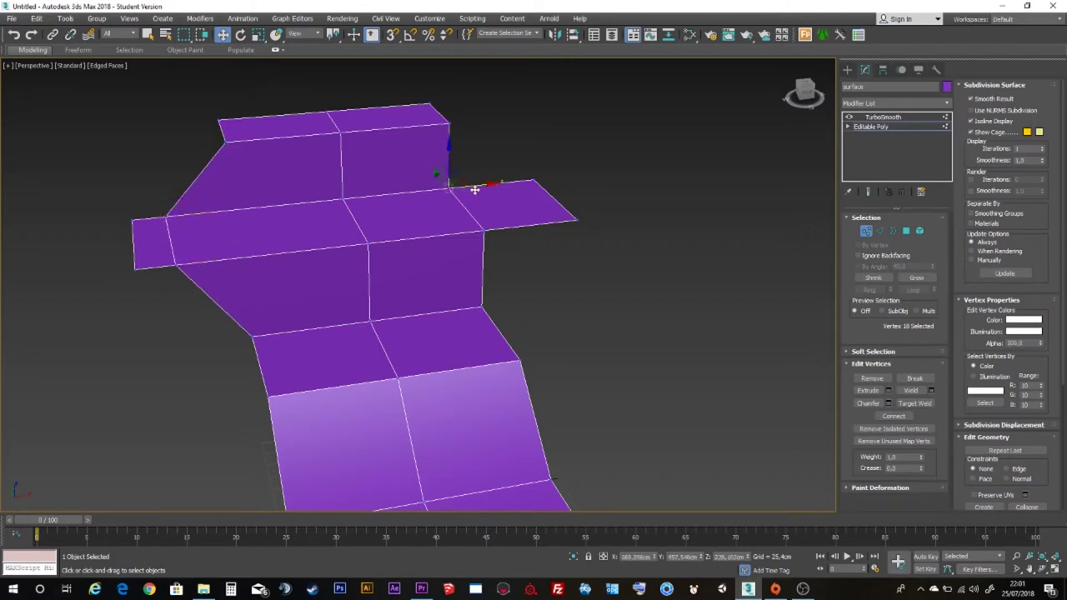
pyautogui.moveTo(480, 188); pyautogui.dragTo(526, 180)
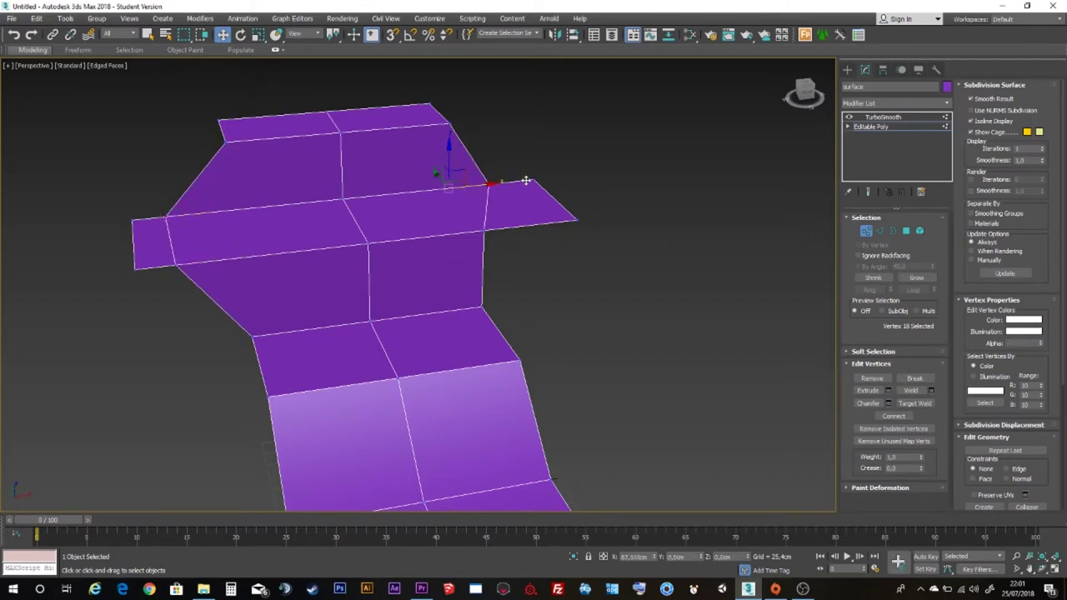
# Exit vertex mode and switch between TurboSmooth and Editable Poly to check the smoothed result.
pyautogui.click(867, 232)
pyautogui.click(888, 117)
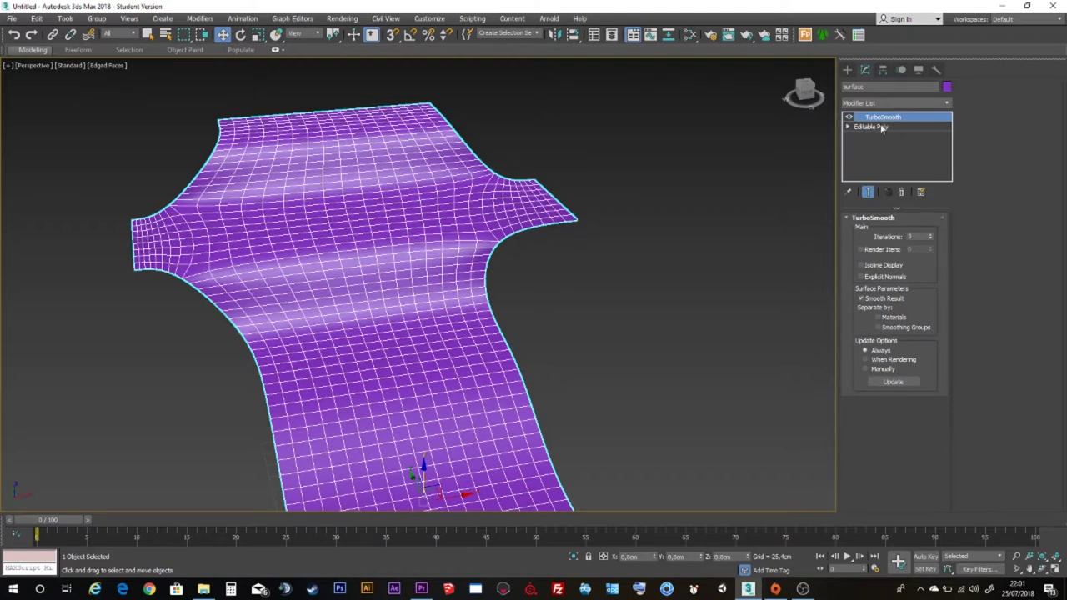
pyautogui.click(882, 127)
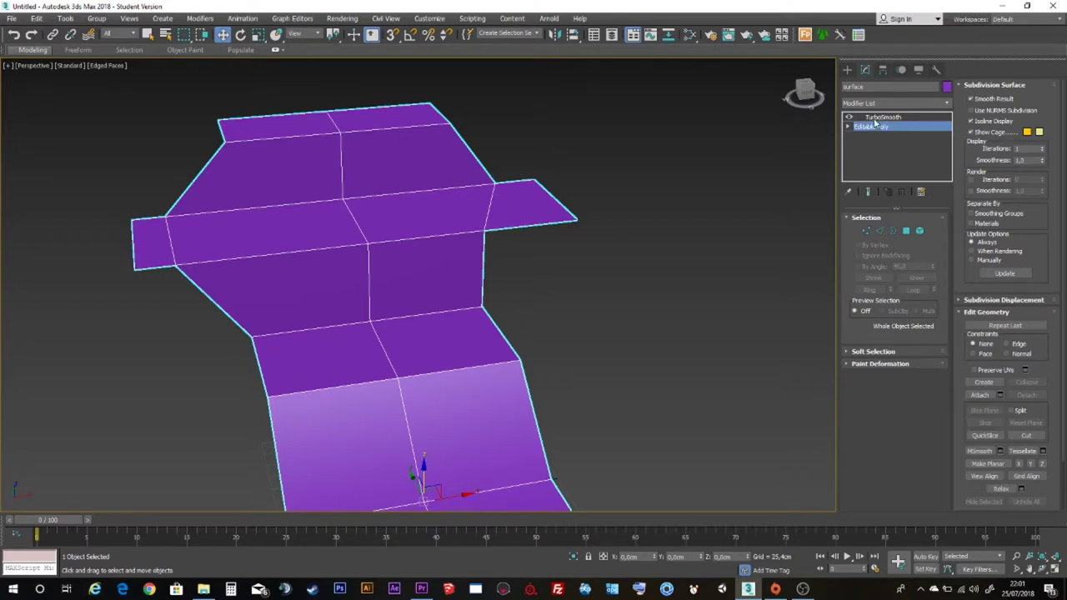
pyautogui.click(874, 118)
pyautogui.click(876, 127)
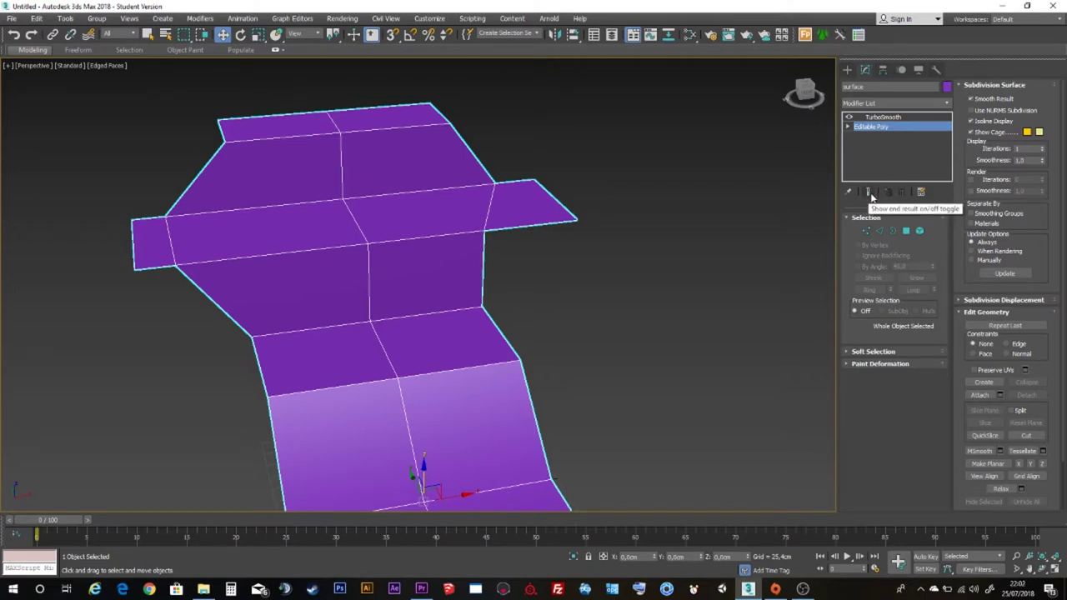
# Turn on Show End Result so the smoothed surface stays visible while editing the base mesh.
pyautogui.click(869, 193)
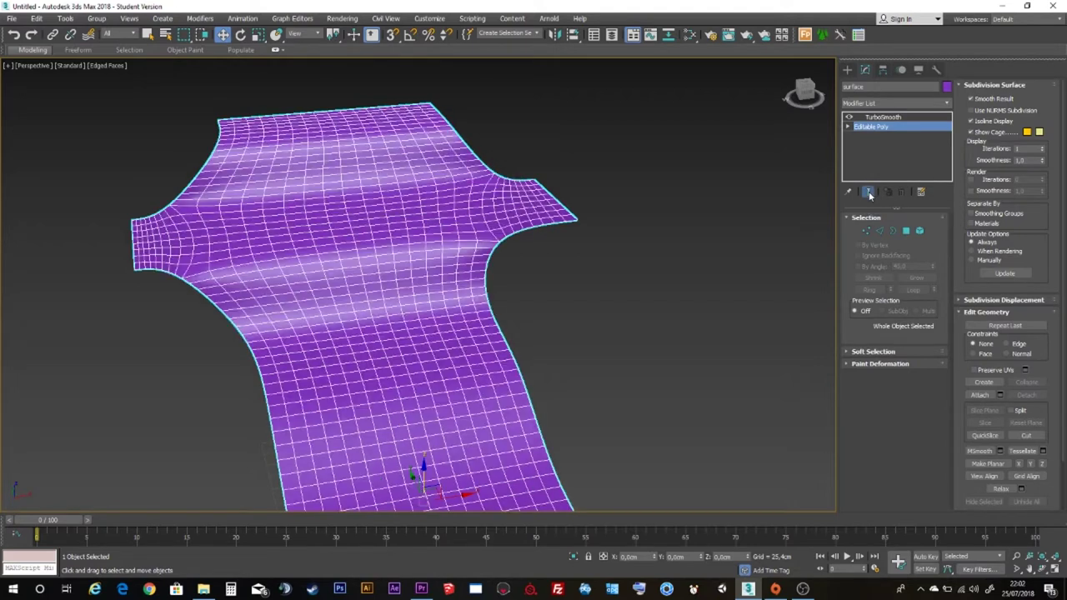
pyautogui.click(869, 194)
pyautogui.click(869, 194)
pyautogui.click(869, 193)
pyautogui.click(870, 194)
# Lower the two centre-seam vertices on Z to sink a seat hollow, then return to TurboSmooth.
pyautogui.click(867, 232)
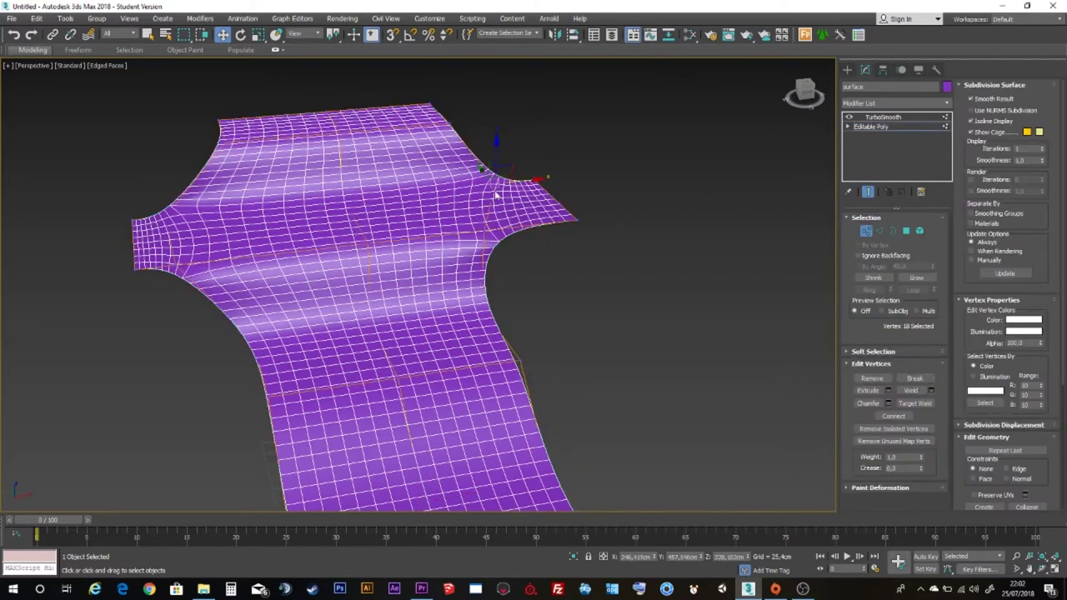
pyautogui.scroll(2, 483, 230)
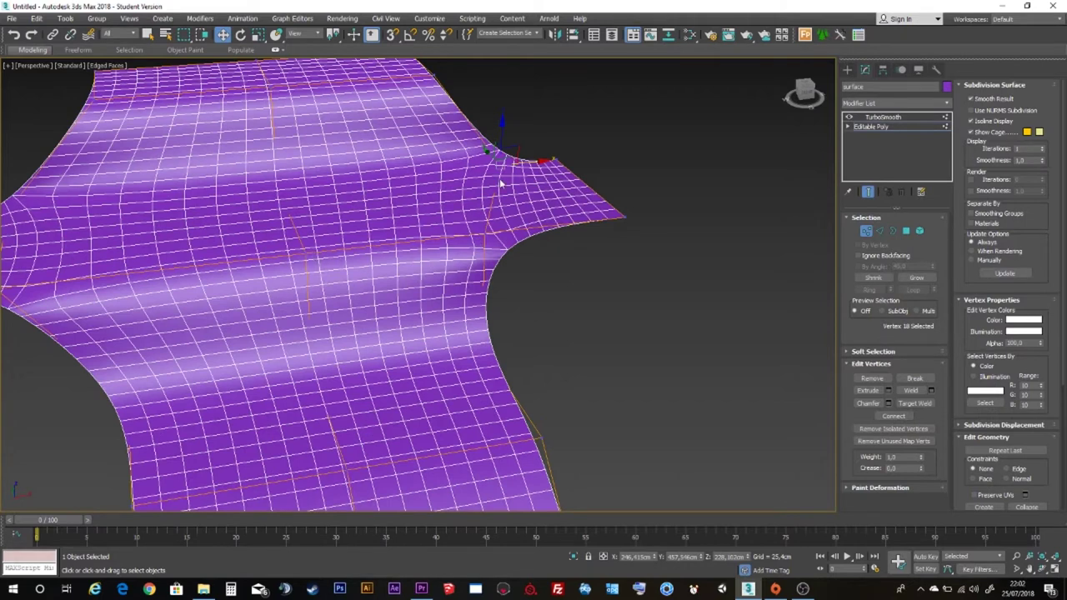
pyautogui.scroll(-2, 500, 183)
pyautogui.click(377, 224)
pyautogui.keyDown('ctrl'); pyautogui.click(360, 175); pyautogui.keyUp('ctrl')
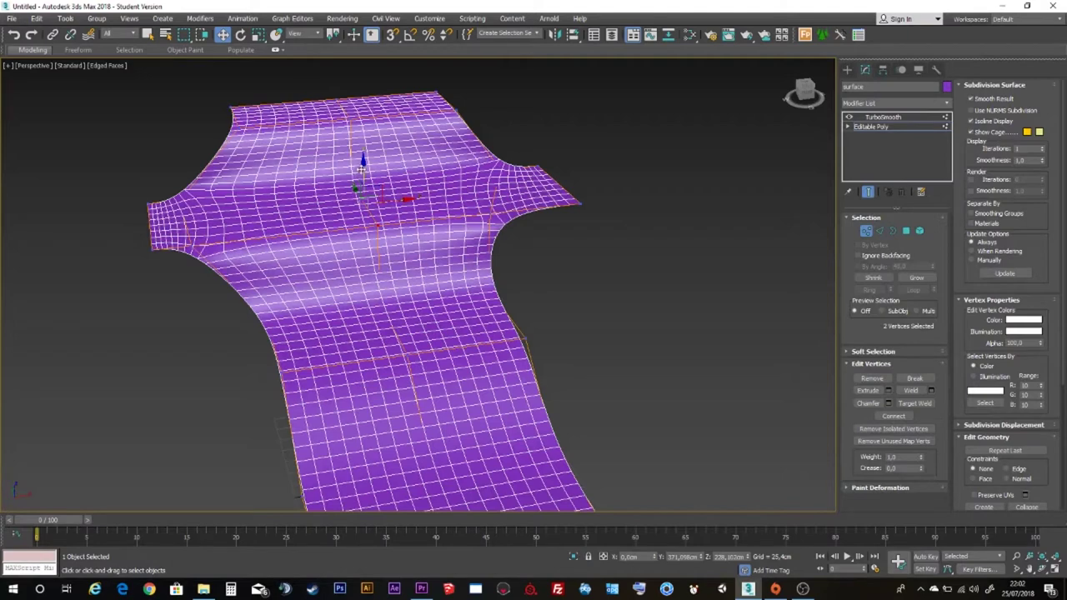
pyautogui.moveTo(357, 187)
pyautogui.mouseDown()
pyautogui.moveTo(360, 197)
pyautogui.moveTo(362, 179)
pyautogui.mouseUp()
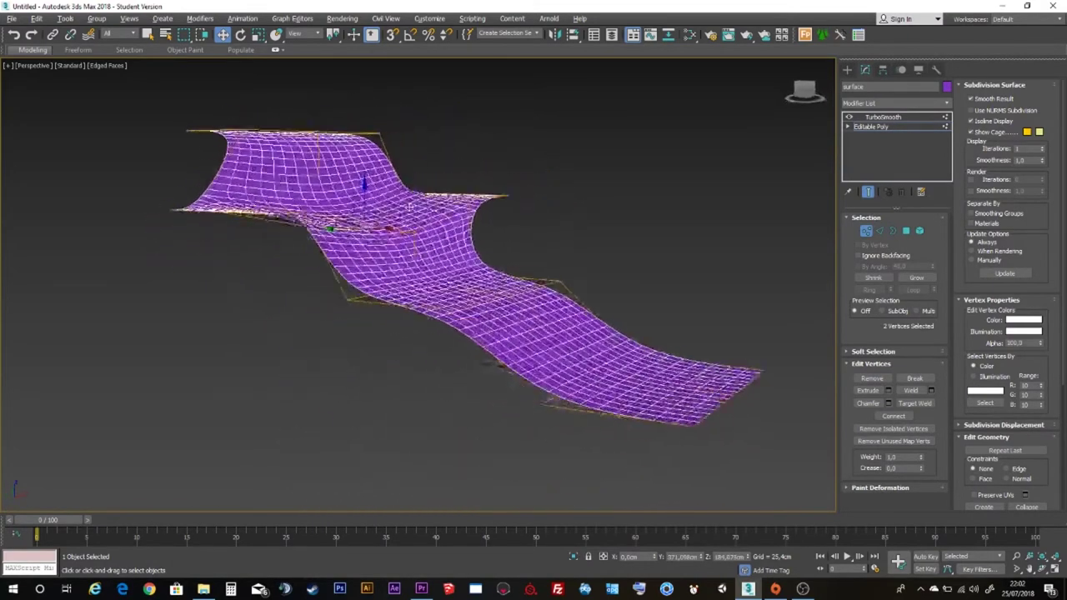
pyautogui.keyDown('alt'); pyautogui.moveTo(362, 178); pyautogui.dragTo(358, 187, button='middle'); pyautogui.keyUp('alt')
pyautogui.moveTo(360, 186)
pyautogui.mouseDown()
pyautogui.moveTo(380, 232)
pyautogui.moveTo(362, 231)
pyautogui.mouseUp()
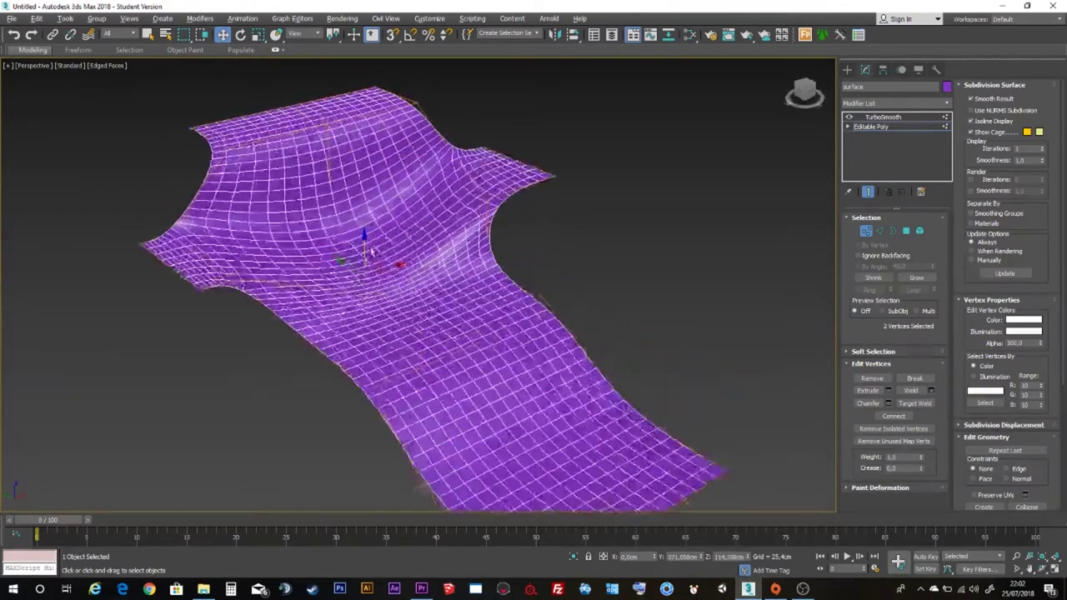
pyautogui.keyDown('alt'); pyautogui.moveTo(362, 231); pyautogui.dragTo(362, 250, button='middle'); pyautogui.keyUp('alt')
pyautogui.click(866, 231)
pyautogui.click(877, 117)
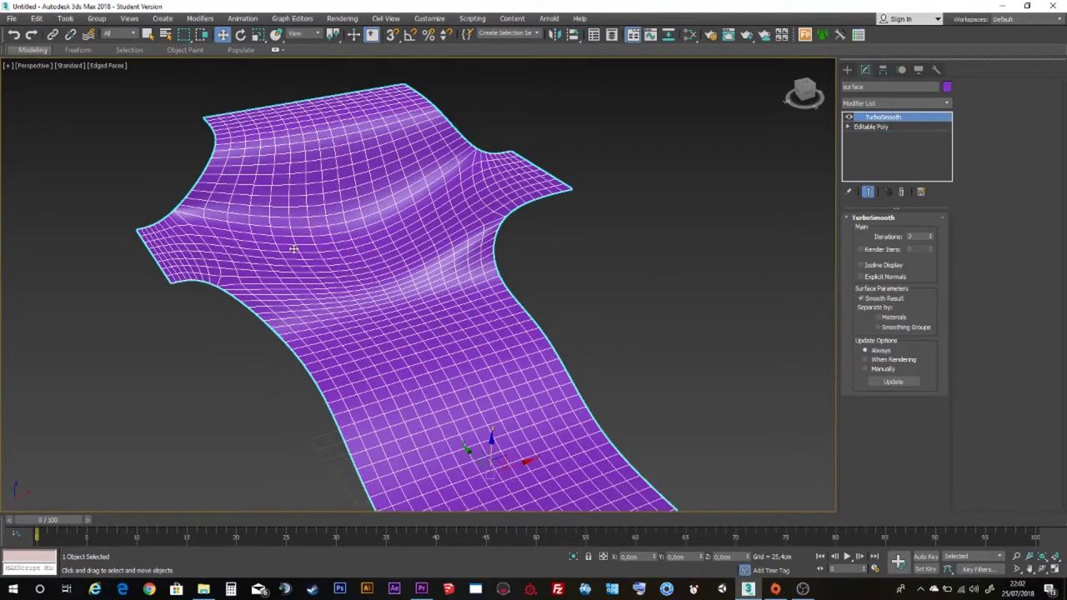
# Try TurboSmooth at 4 iterations, return to 3, enable Isoline Display, then select Editable Poly.
pyautogui.scroll(-5, 400, 158)
pyautogui.moveTo(404, 215); pyautogui.dragTo(380, 266, button='middle')
pyautogui.scroll(4, 380, 265)
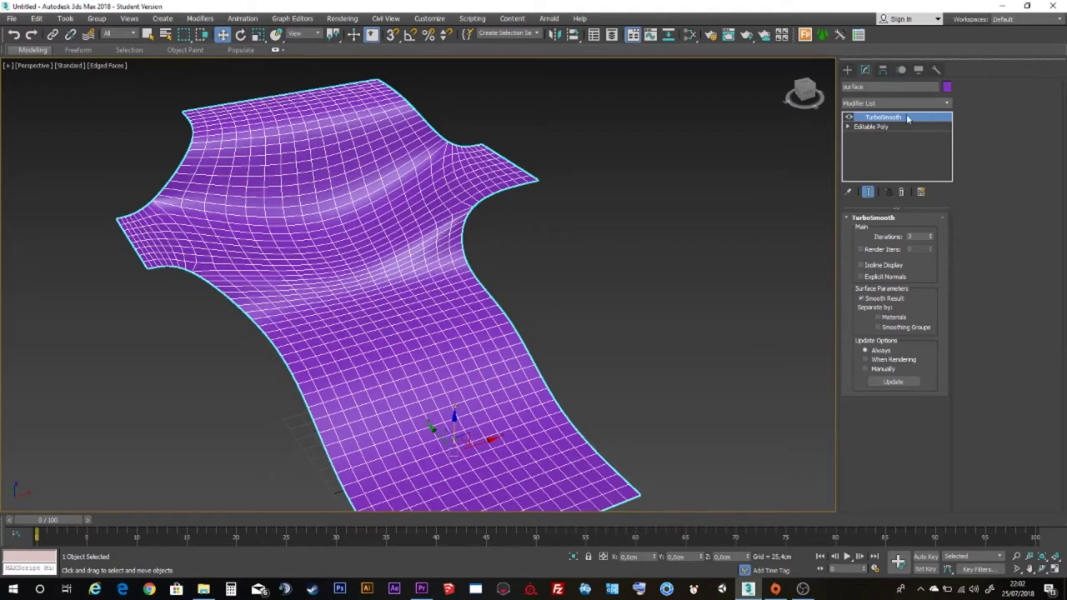
pyautogui.click(931, 236)
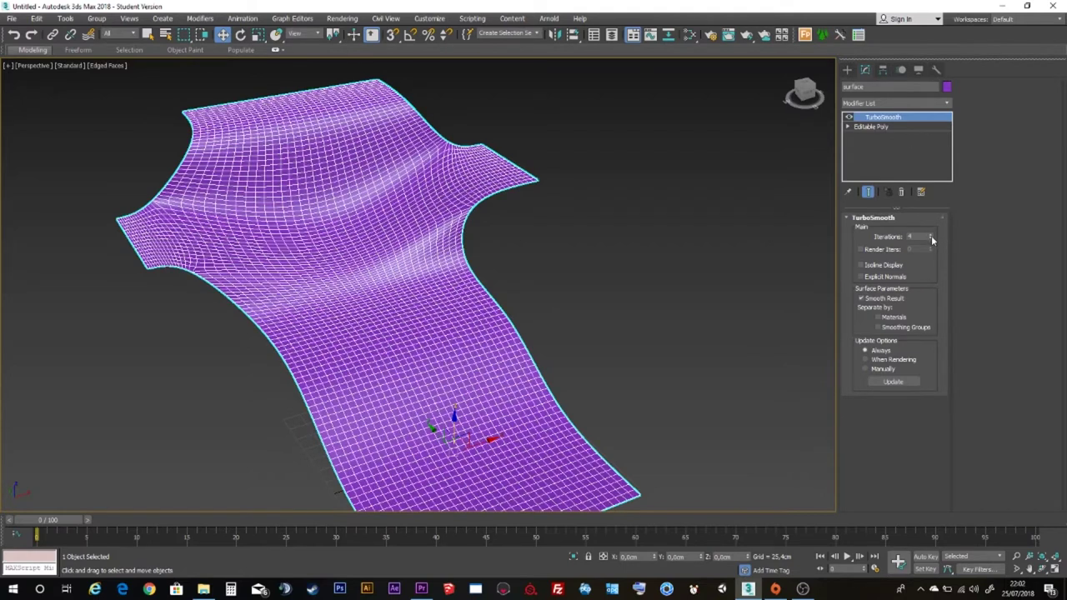
pyautogui.click(931, 239)
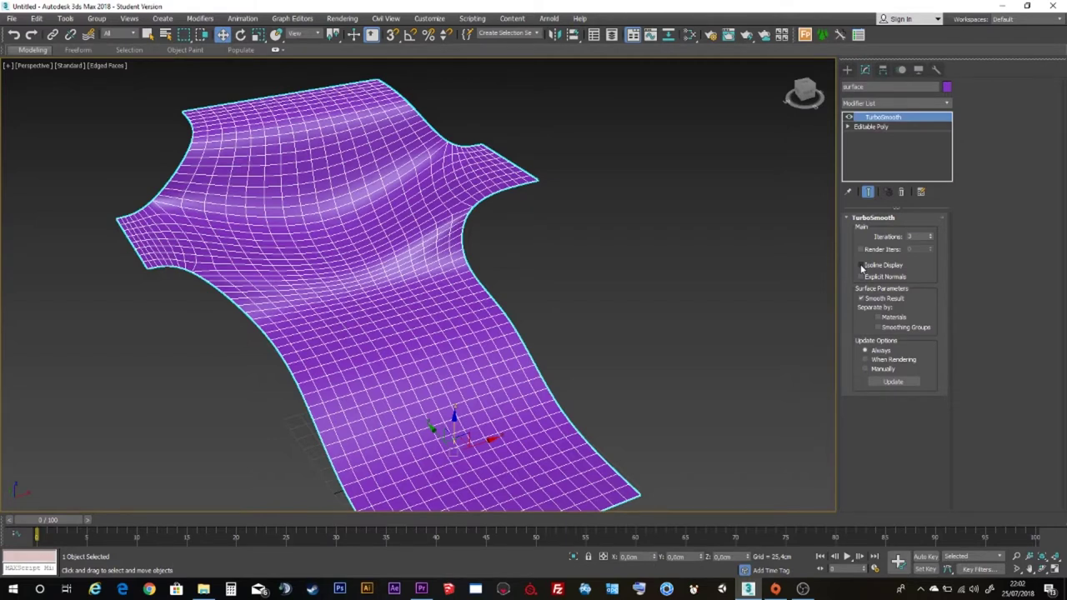
pyautogui.click(861, 265)
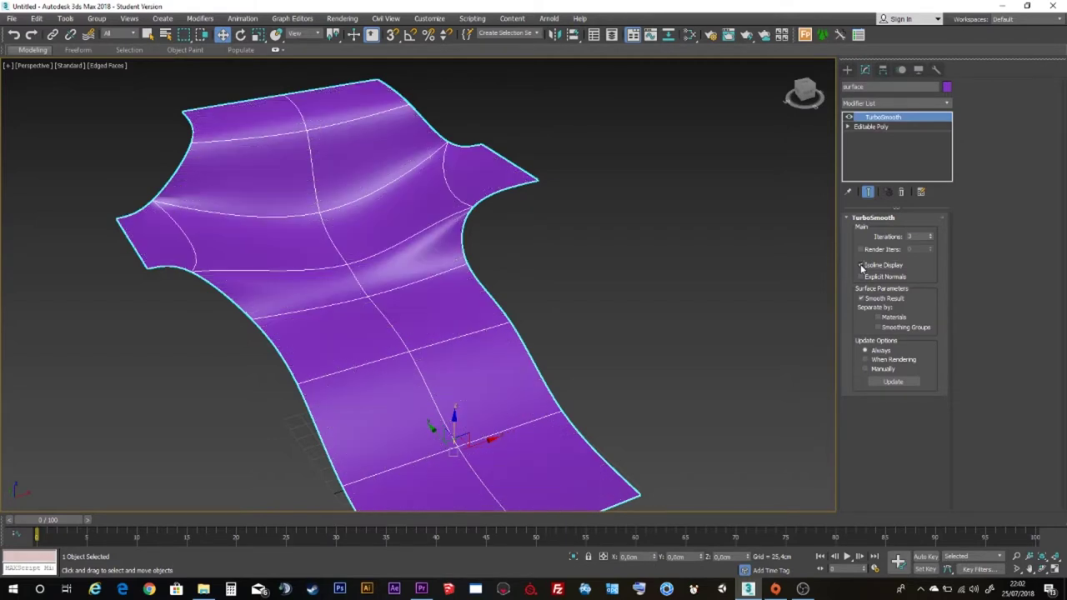
pyautogui.click(868, 127)
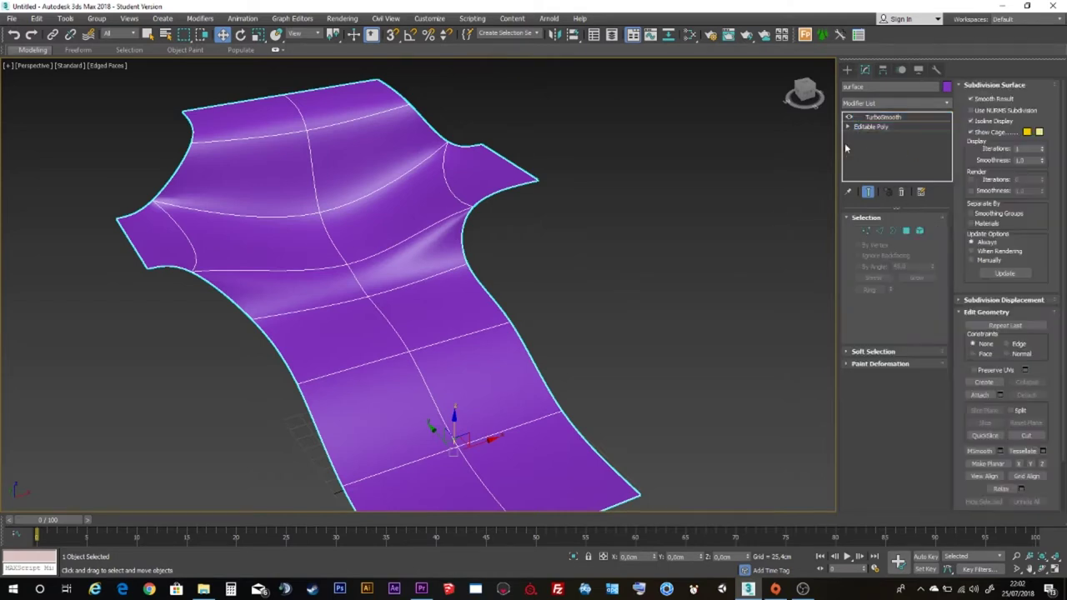
# In Edge mode, move an edge of the right shoulder flap downward to bend it.
pyautogui.click(879, 231)
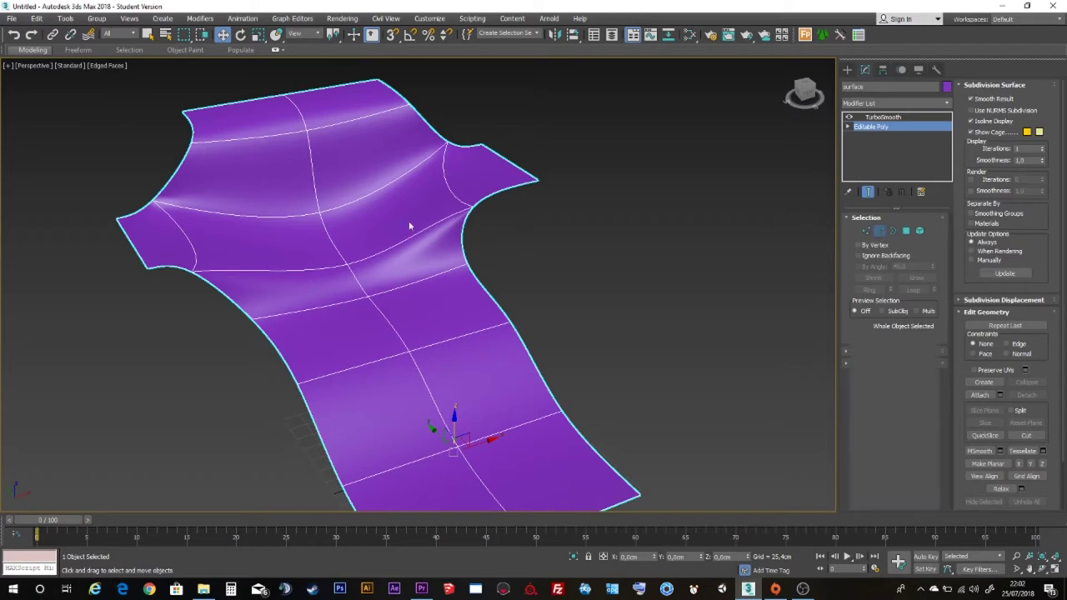
pyautogui.click(497, 163)
pyautogui.moveTo(502, 167); pyautogui.dragTo(509, 206)
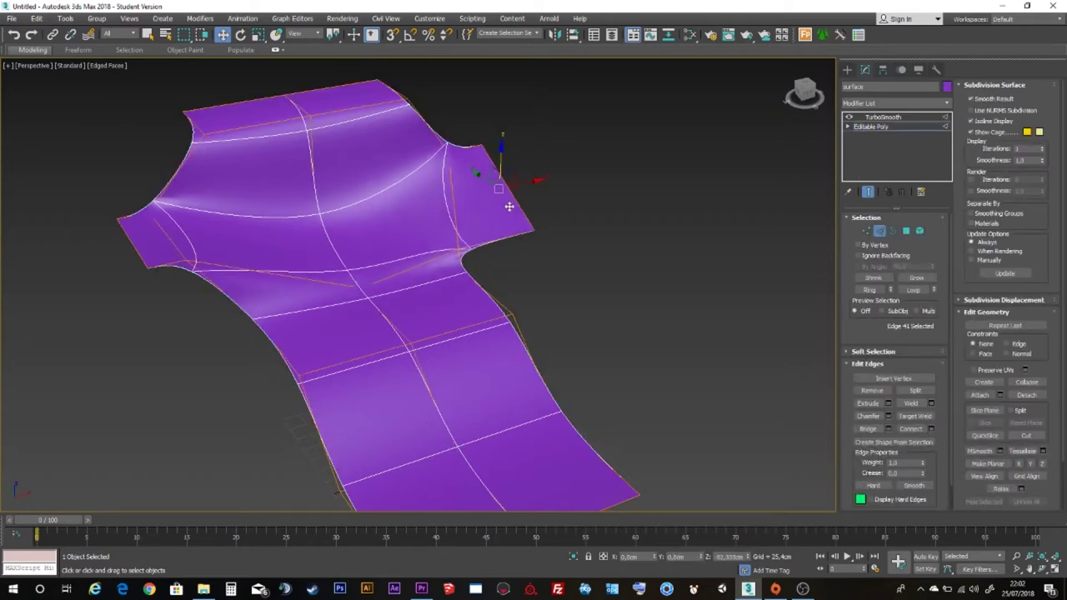
pyautogui.moveTo(505, 145); pyautogui.dragTo(498, 190)
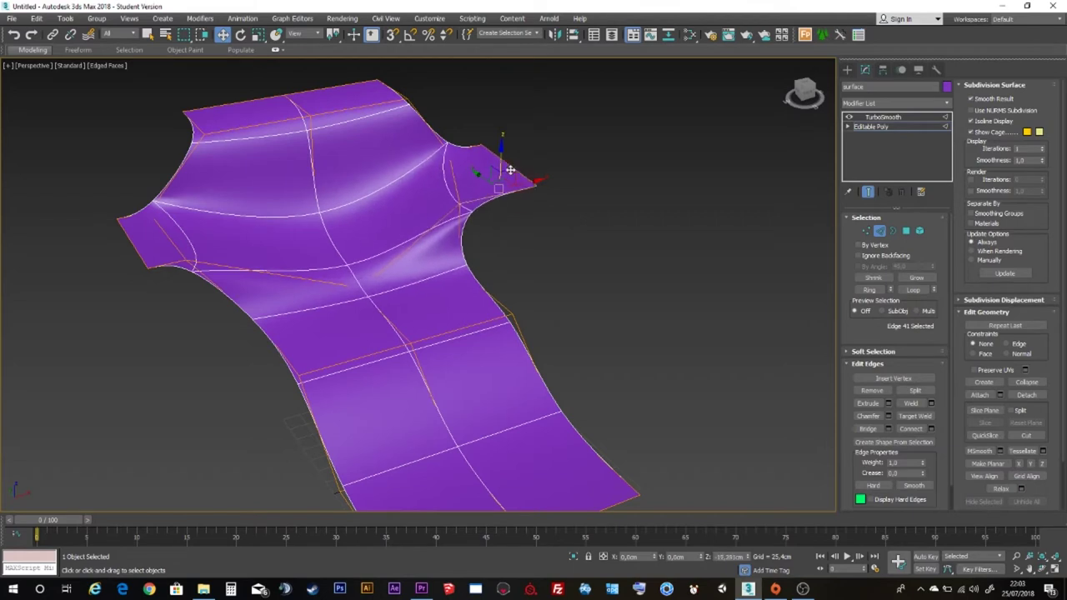
# Exit Edge mode, select TurboSmooth, and orbit to inspect the reshaped flap.
pyautogui.click(879, 230)
pyautogui.click(882, 117)
pyautogui.moveTo(345, 238)
pyautogui.keyDown('alt'); pyautogui.mouseDown(button='middle')
pyautogui.moveTo(386, 238)
pyautogui.moveTo(405, 219)
pyautogui.moveTo(253, 224)
pyautogui.mouseUp(button='middle'); pyautogui.keyUp('alt')
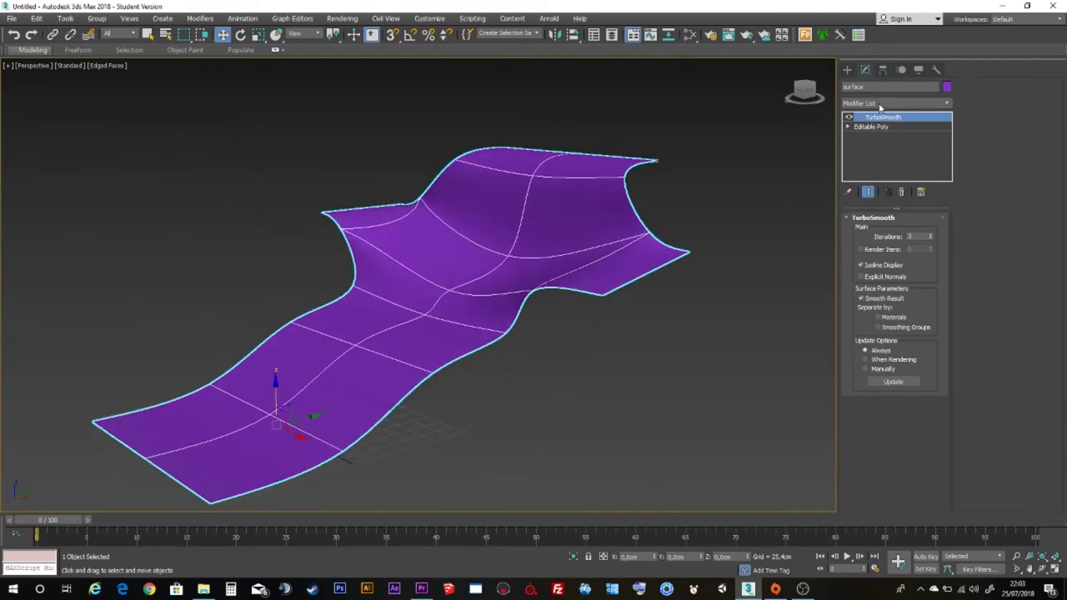
pyautogui.moveTo(508, 333)
pyautogui.keyDown('alt'); pyautogui.mouseDown(button='middle')
pyautogui.moveTo(352, 354)
pyautogui.moveTo(397, 384)
pyautogui.moveTo(552, 366)
pyautogui.moveTo(443, 393)
pyautogui.mouseUp(button='middle'); pyautogui.keyUp('alt')
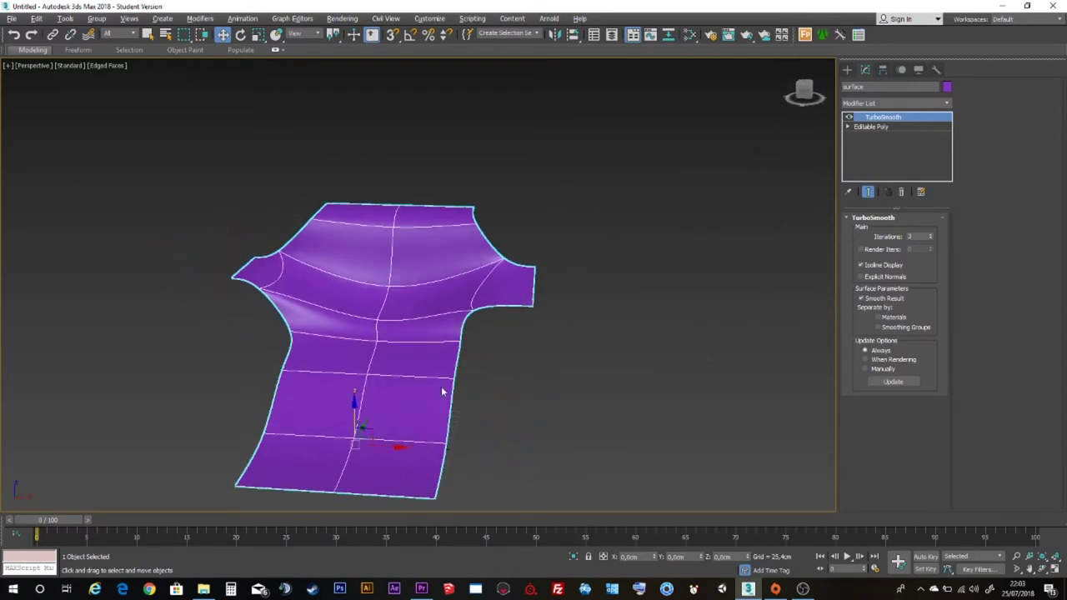
# Add a Shell modifier to the purple surface from the Modifier List.
pyautogui.click(864, 104)
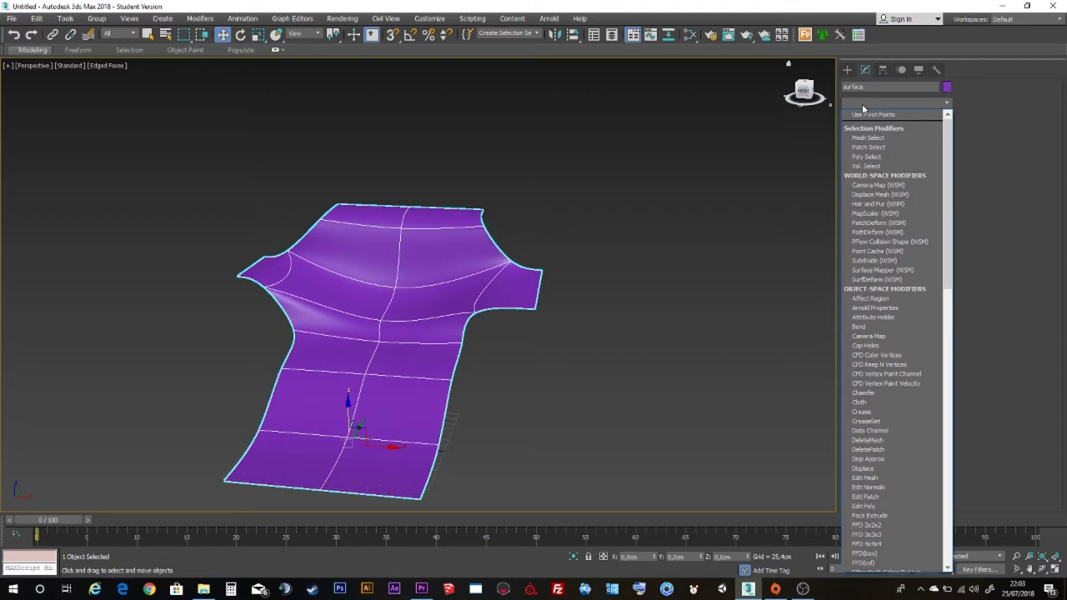
pyautogui.write('sh')
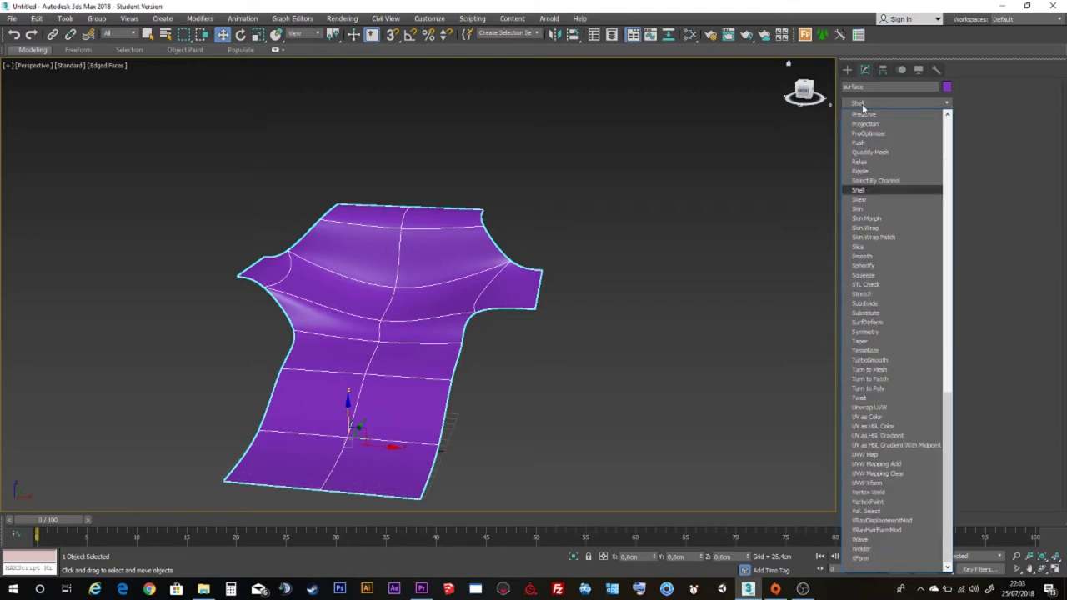
pyautogui.click(871, 191)
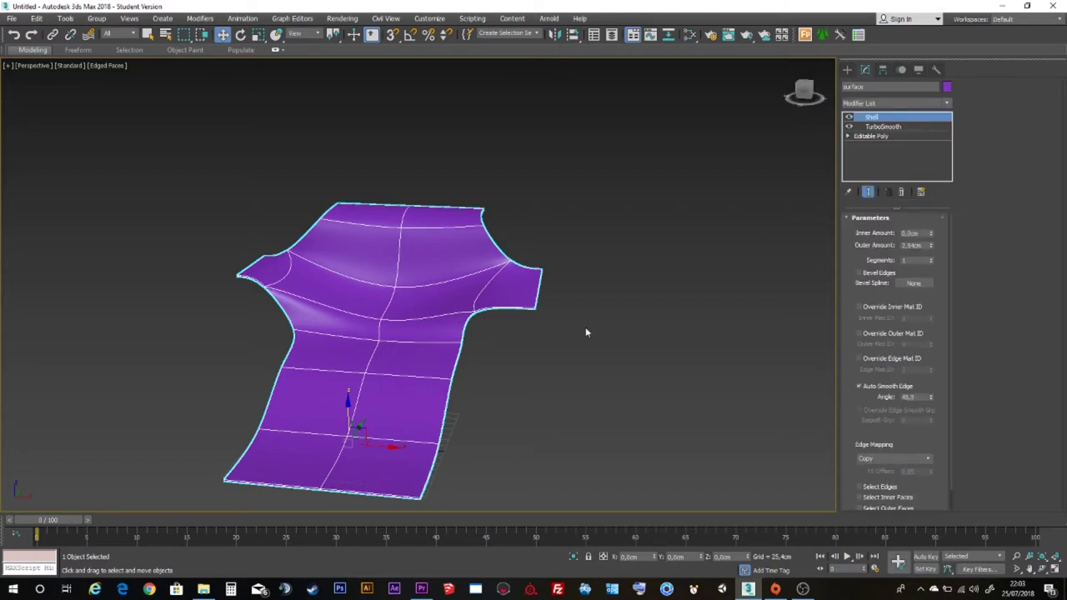
pyautogui.moveTo(293, 382)
pyautogui.keyDown('alt'); pyautogui.mouseDown(button='middle')
pyautogui.moveTo(381, 369)
pyautogui.moveTo(385, 380)
pyautogui.mouseUp(button='middle'); pyautogui.keyUp('alt')
pyautogui.scroll(2, 385, 381)
pyautogui.scroll(3, 344, 379)
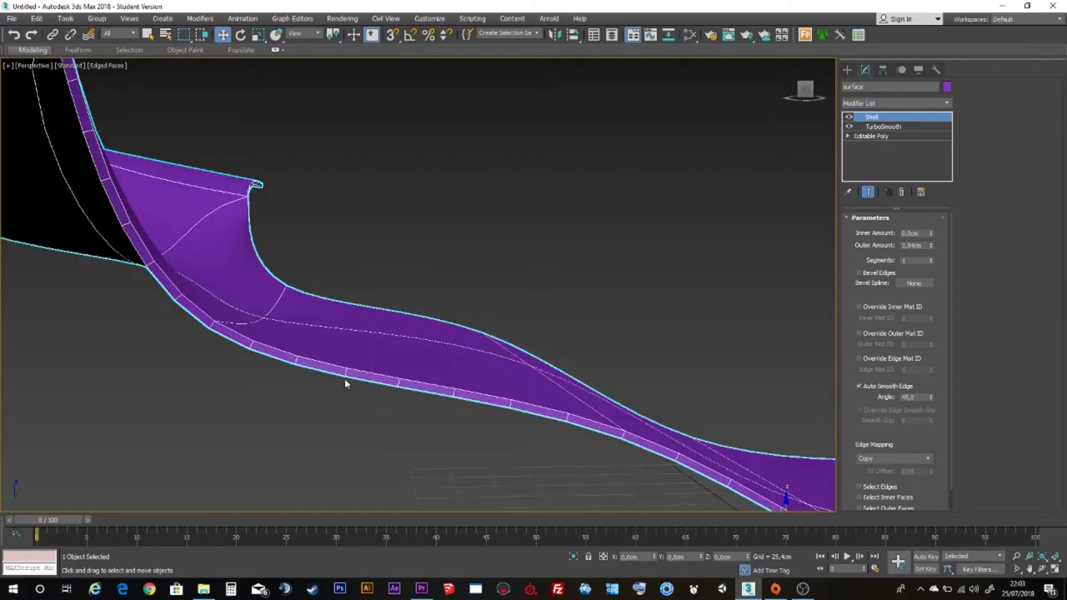
pyautogui.scroll(3, 344, 379)
pyautogui.moveTo(329, 321)
pyautogui.keyDown('alt'); pyautogui.mouseDown(button='middle')
pyautogui.moveTo(347, 328)
pyautogui.moveTo(332, 389)
pyautogui.moveTo(579, 393)
pyautogui.mouseUp(button='middle'); pyautogui.keyUp('alt')
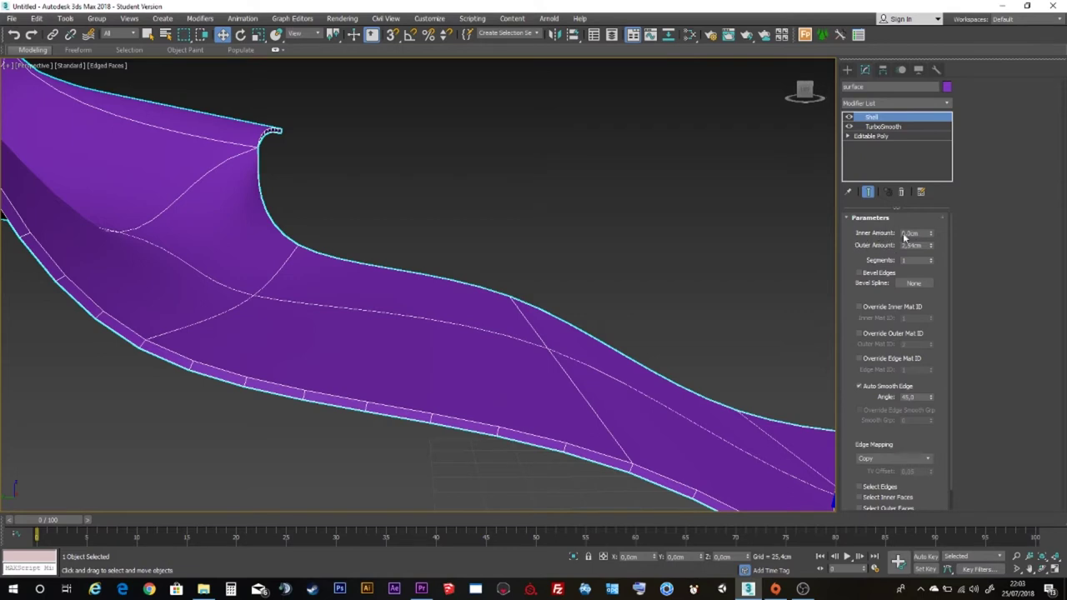
# Set the Shell's Outer Amount to 10 cm.
pyautogui.doubleClick(917, 245)
pyautogui.write('10')
pyautogui.press('Return')
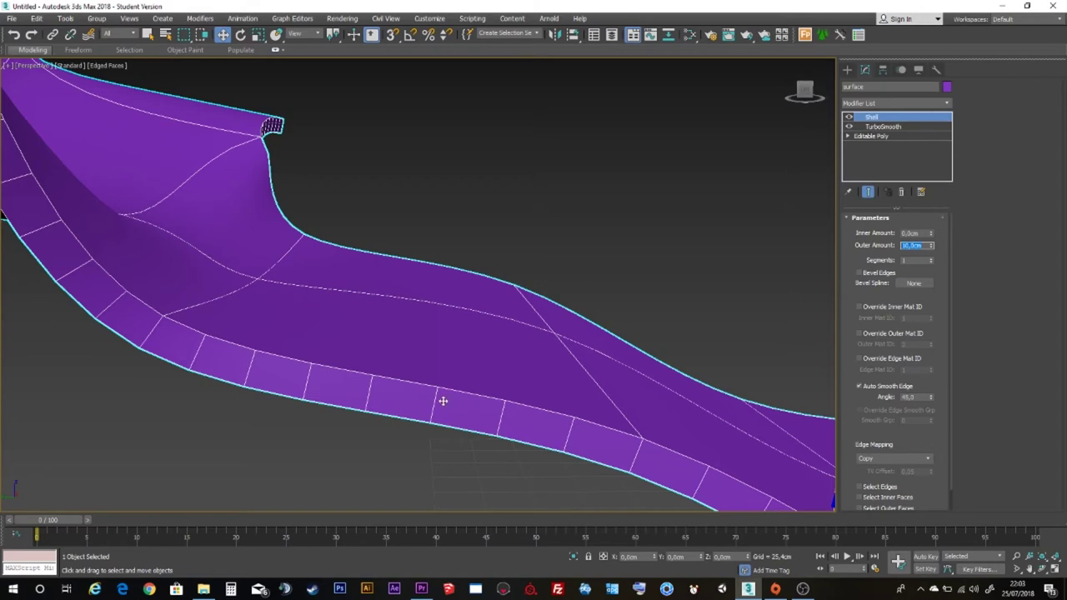
pyautogui.scroll(-5, 443, 401)
pyautogui.moveTo(445, 400)
pyautogui.keyDown('alt'); pyautogui.mouseDown(button='middle')
pyautogui.moveTo(425, 416)
pyautogui.moveTo(500, 409)
pyautogui.mouseUp(button='middle'); pyautogui.keyUp('alt')
pyautogui.scroll(3, 484, 415)
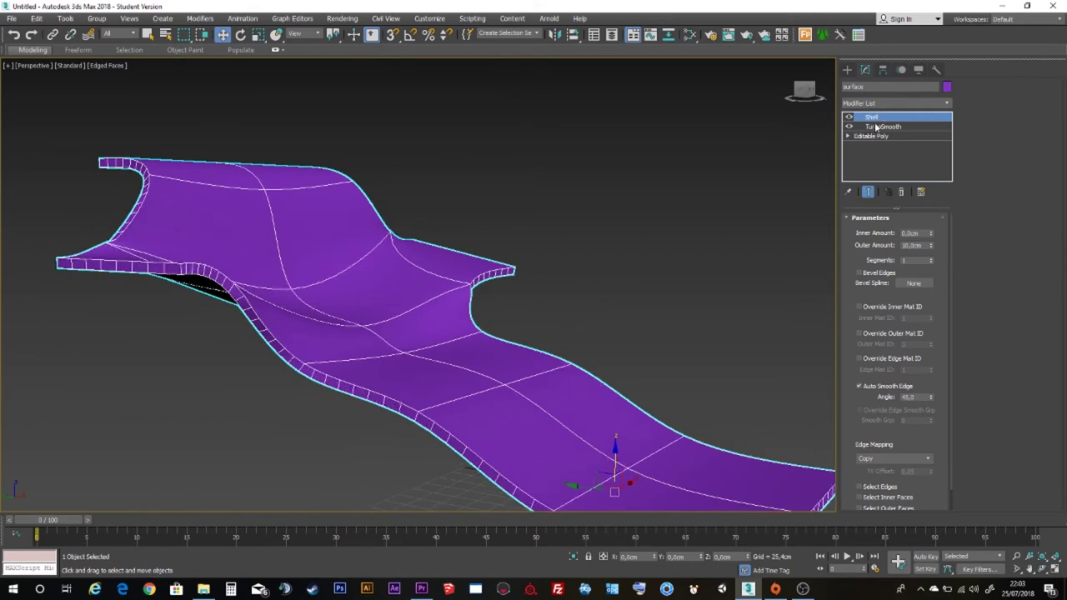
# Move TurboSmooth above Shell in the stack and orbit to view the smoothed thick surface.
pyautogui.moveTo(876, 128); pyautogui.dragTo(882, 118)
pyautogui.keyDown('alt'); pyautogui.moveTo(480, 310); pyautogui.dragTo(524, 311, button='middle'); pyautogui.keyUp('alt')
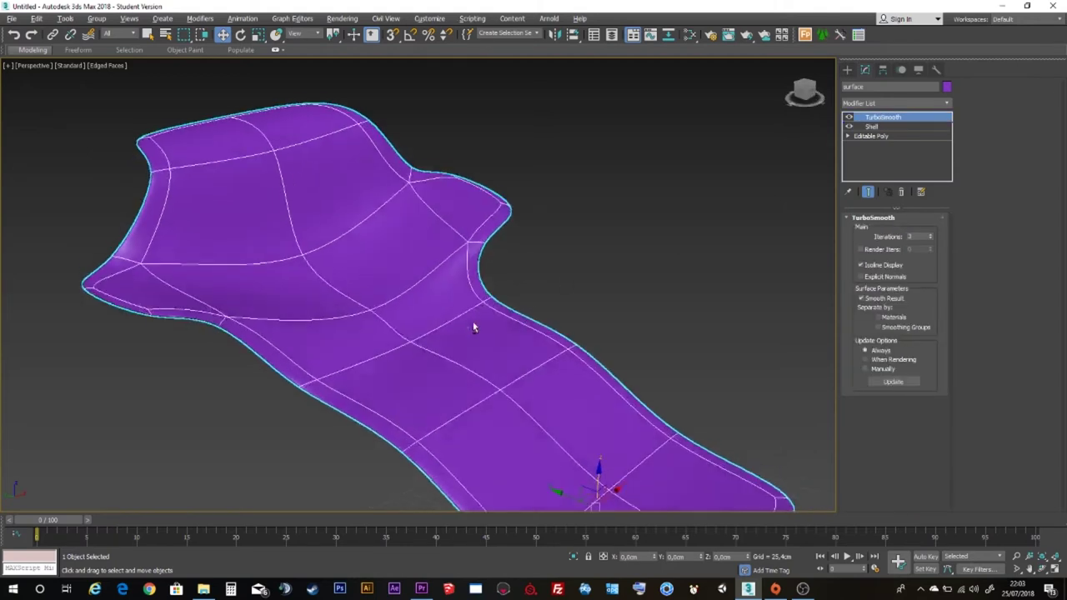
pyautogui.click(525, 307)
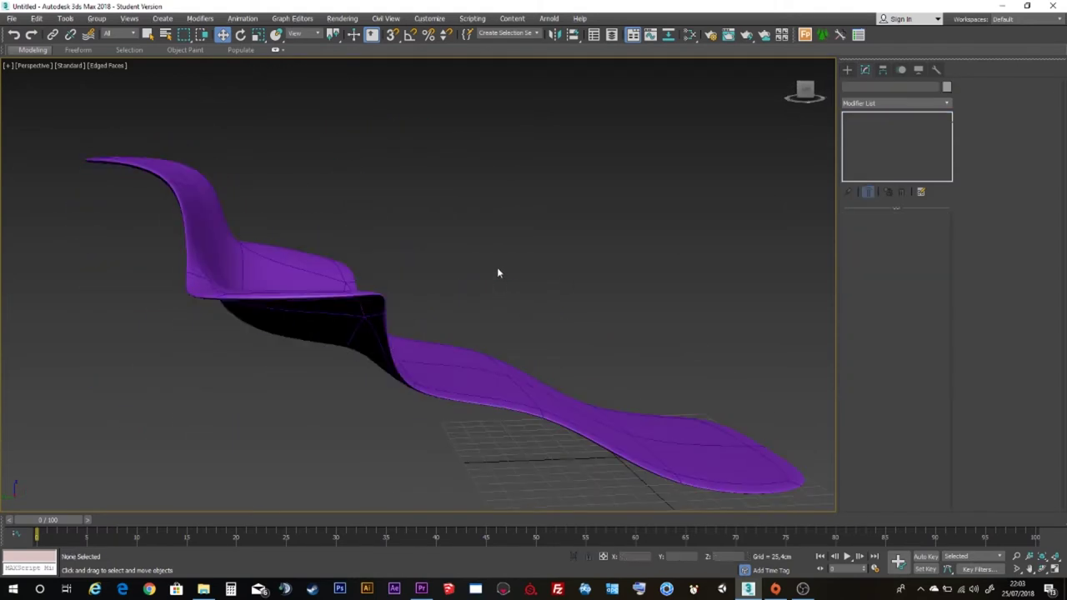
pyautogui.moveTo(478, 291)
pyautogui.keyDown('alt'); pyautogui.mouseDown(button='middle')
pyautogui.moveTo(371, 307)
pyautogui.moveTo(309, 333)
pyautogui.mouseUp(button='middle'); pyautogui.keyUp('alt')
pyautogui.scroll(5, 371, 307)
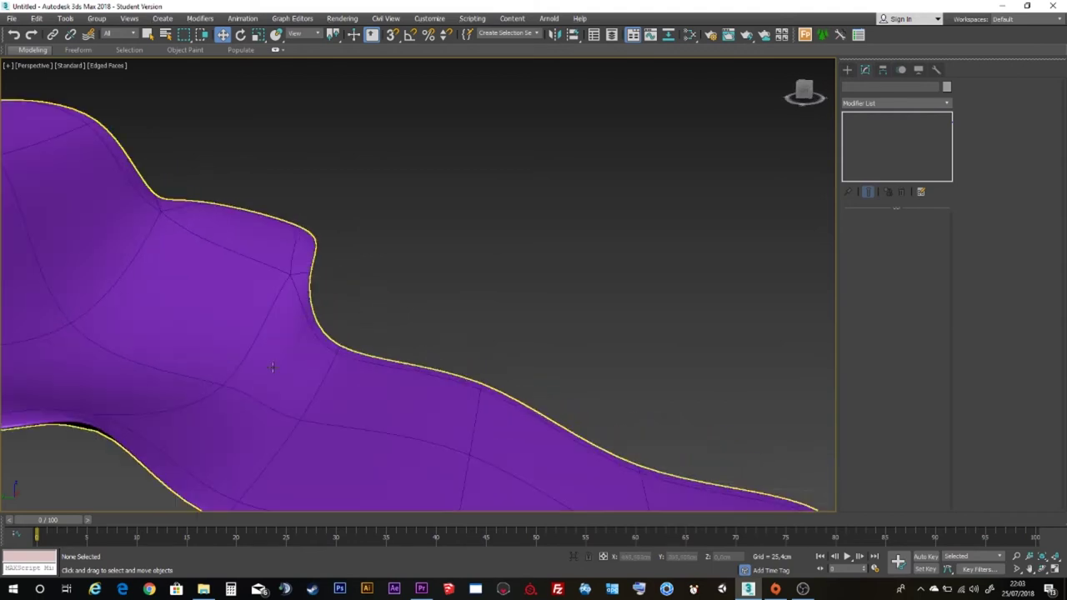
pyautogui.click(390, 374)
pyautogui.scroll(-4, 450, 342)
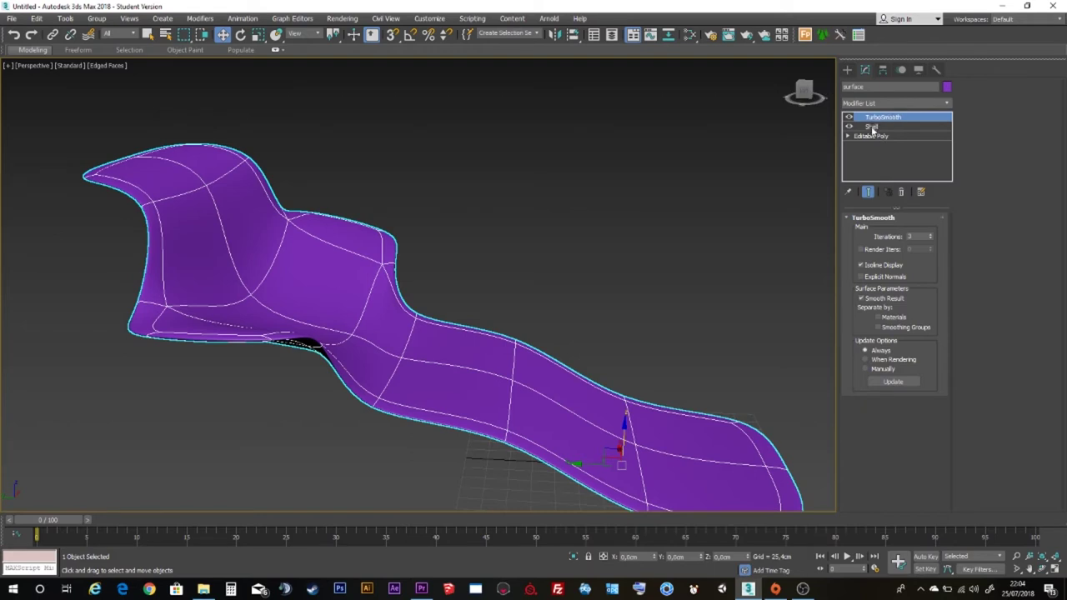
# Compare stack orders, keep TurboSmooth on top, and raise Shell Outer Amount to about 55 cm.
pyautogui.moveTo(867, 129); pyautogui.dragTo(879, 117)
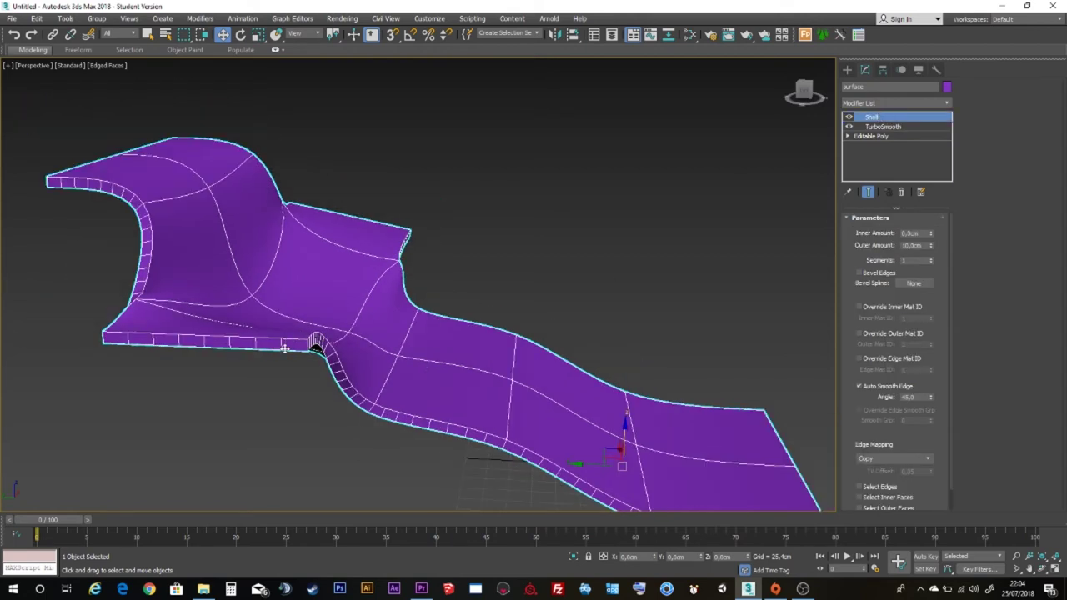
pyautogui.moveTo(872, 127); pyautogui.dragTo(880, 116)
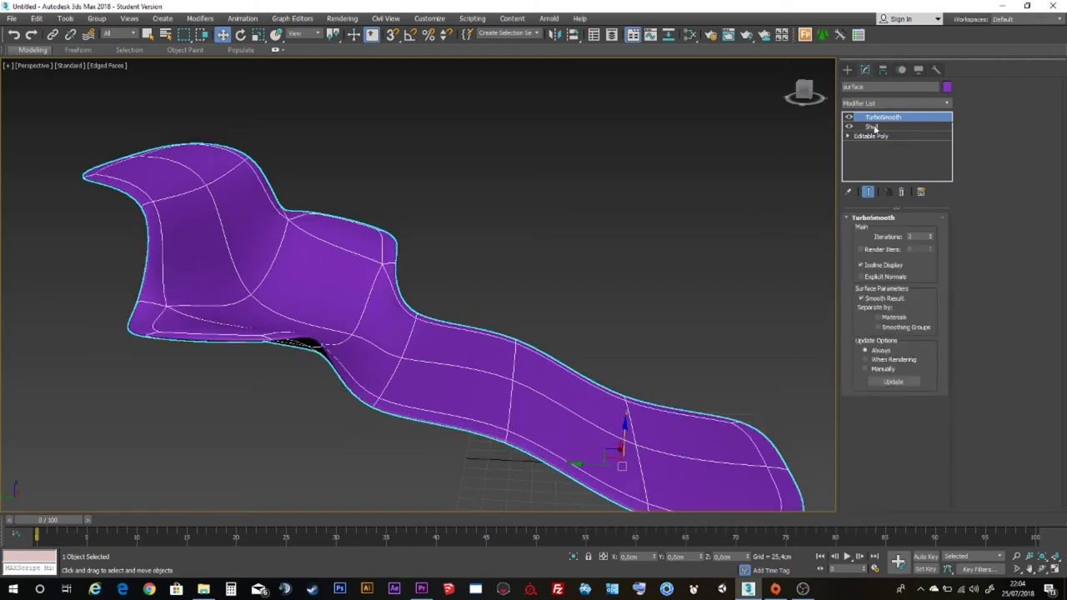
pyautogui.click(874, 127)
pyautogui.moveTo(930, 245)
pyautogui.mouseDown()
pyautogui.moveTo(7, 340)
pyautogui.moveTo(216, 552)
pyautogui.moveTo(202, 559)
pyautogui.mouseUp()
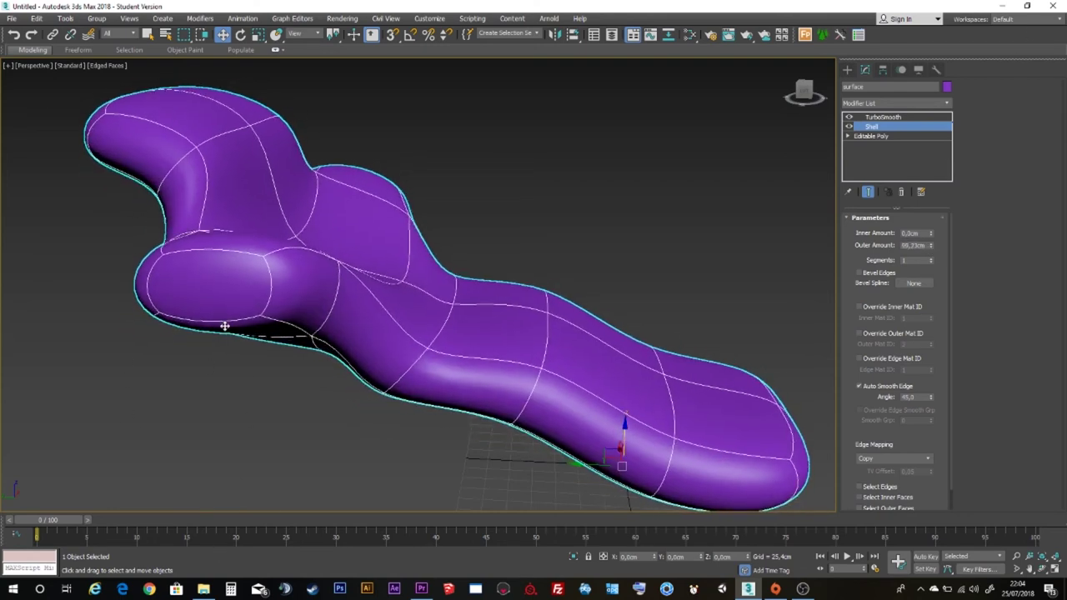
pyautogui.scroll(-3, 472, 355)
pyautogui.moveTo(471, 355)
pyautogui.keyDown('alt'); pyautogui.mouseDown(button='middle')
pyautogui.moveTo(435, 352)
pyautogui.moveTo(466, 354)
pyautogui.moveTo(426, 397)
pyautogui.mouseUp(button='middle'); pyautogui.keyUp('alt')
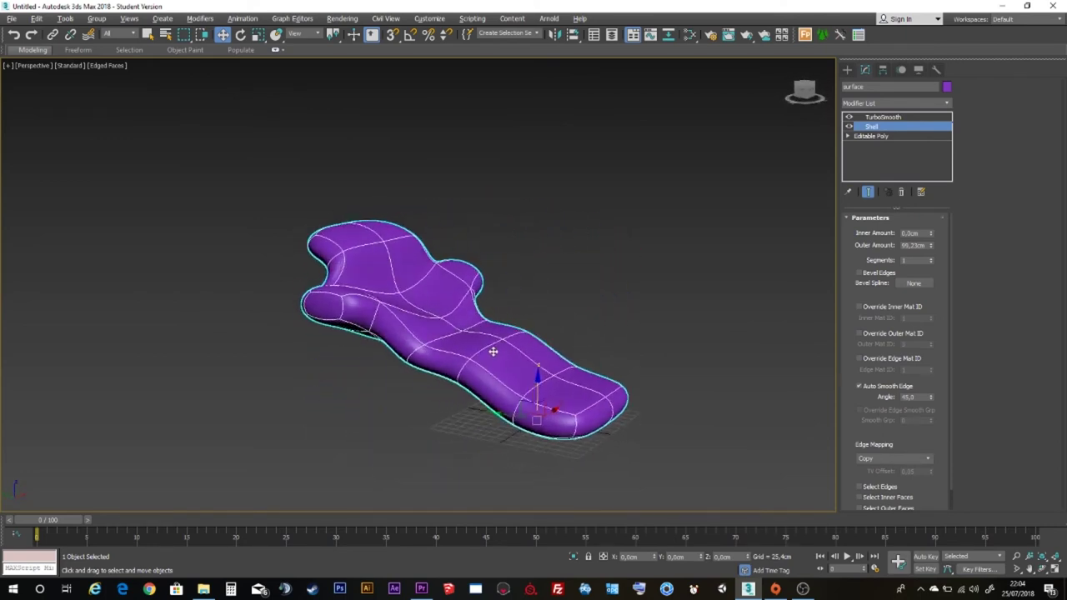
pyautogui.click(426, 396)
pyautogui.keyDown('alt'); pyautogui.moveTo(599, 331); pyautogui.dragTo(594, 357, button='middle'); pyautogui.keyUp('alt')
pyautogui.click(480, 375)
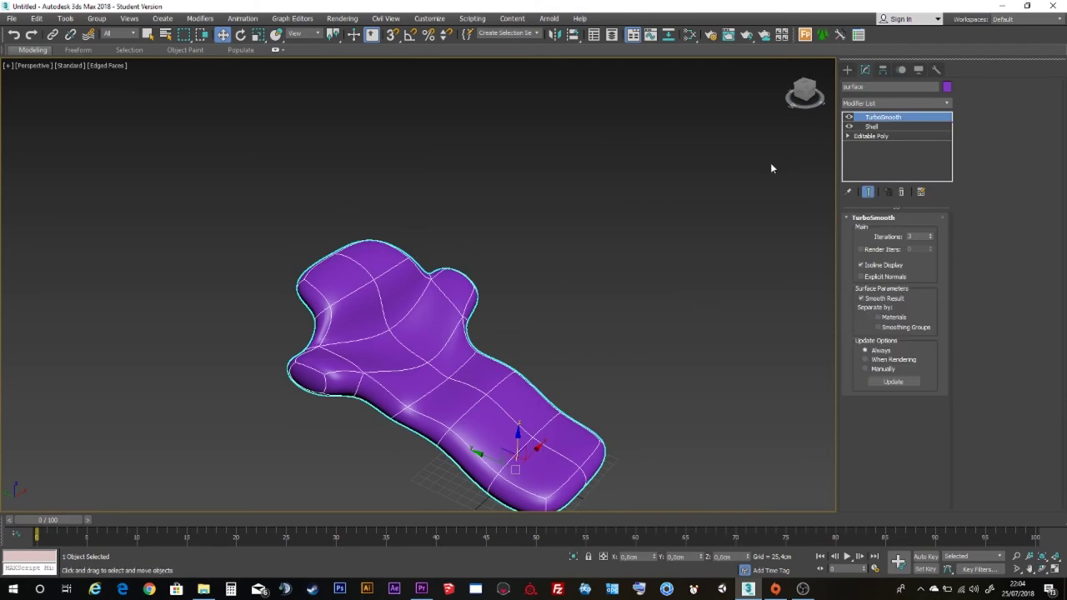
pyautogui.moveTo(683, 209)
pyautogui.keyDown('alt'); pyautogui.mouseDown(button='middle')
pyautogui.moveTo(606, 229)
pyautogui.moveTo(581, 212)
pyautogui.moveTo(597, 264)
pyautogui.mouseUp(button='middle'); pyautogui.keyUp('alt')
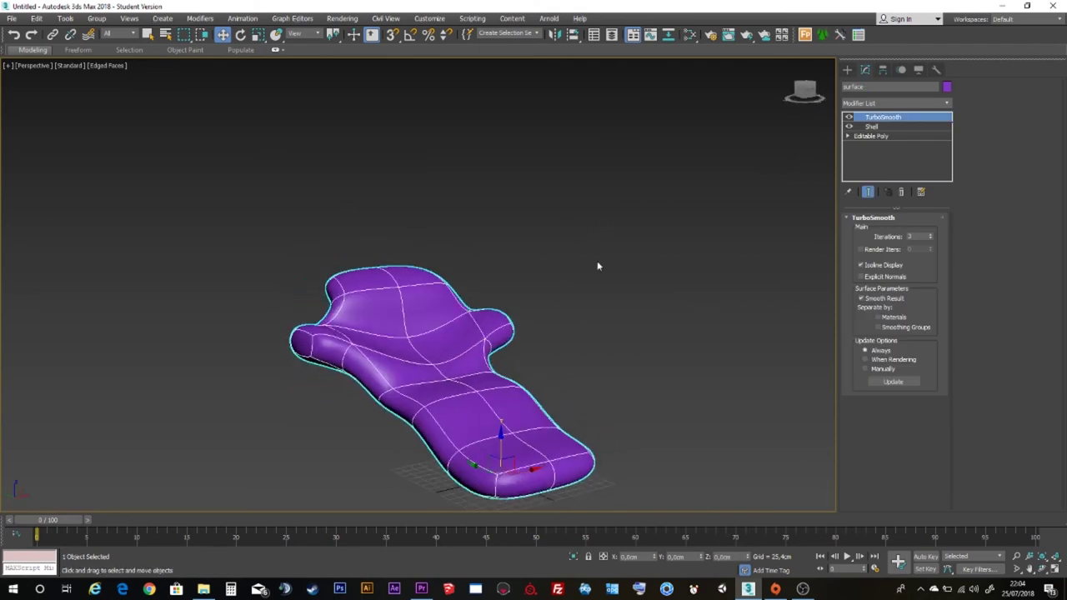
pyautogui.moveTo(567, 328); pyautogui.dragTo(563, 242, button='middle')
pyautogui.moveTo(513, 263)
pyautogui.keyDown('alt'); pyautogui.mouseDown(button='middle')
pyautogui.moveTo(424, 250)
pyautogui.moveTo(587, 253)
pyautogui.moveTo(595, 241)
pyautogui.moveTo(501, 245)
pyautogui.mouseUp(button='middle'); pyautogui.keyUp('alt')
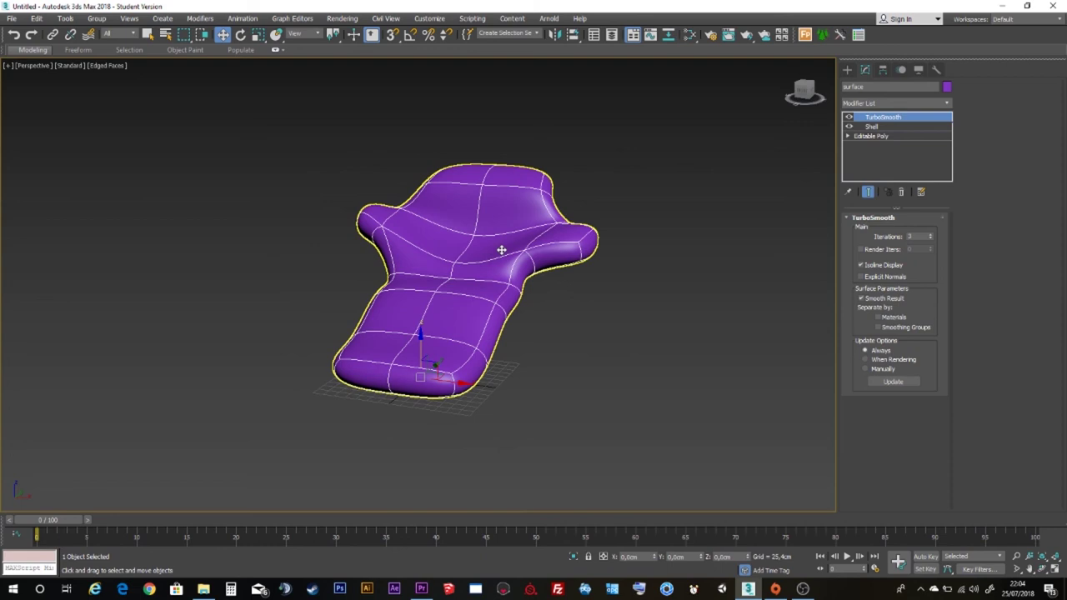
pyautogui.click(501, 250)
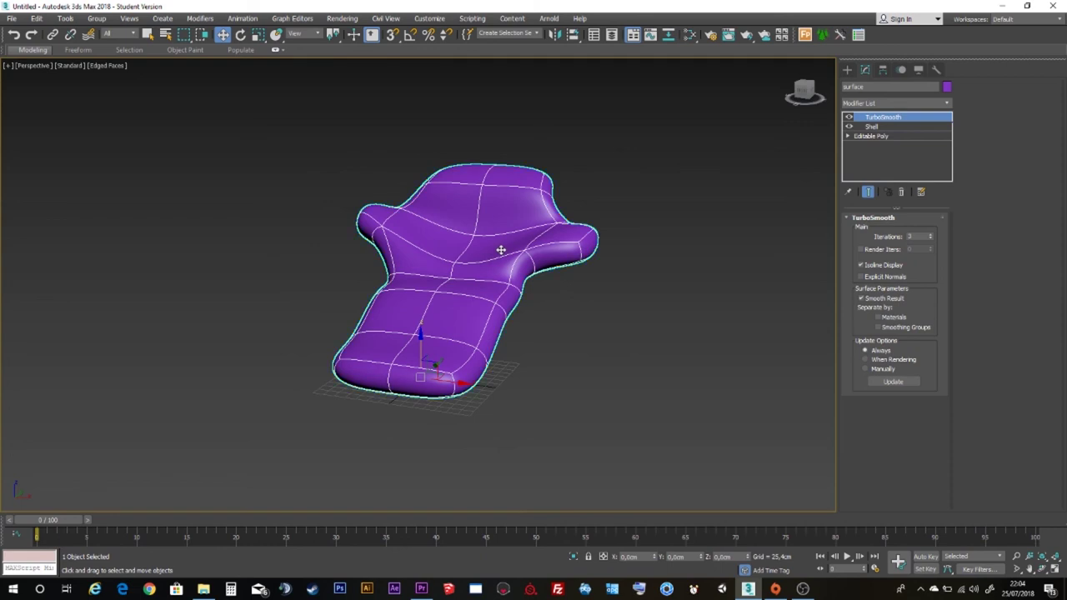